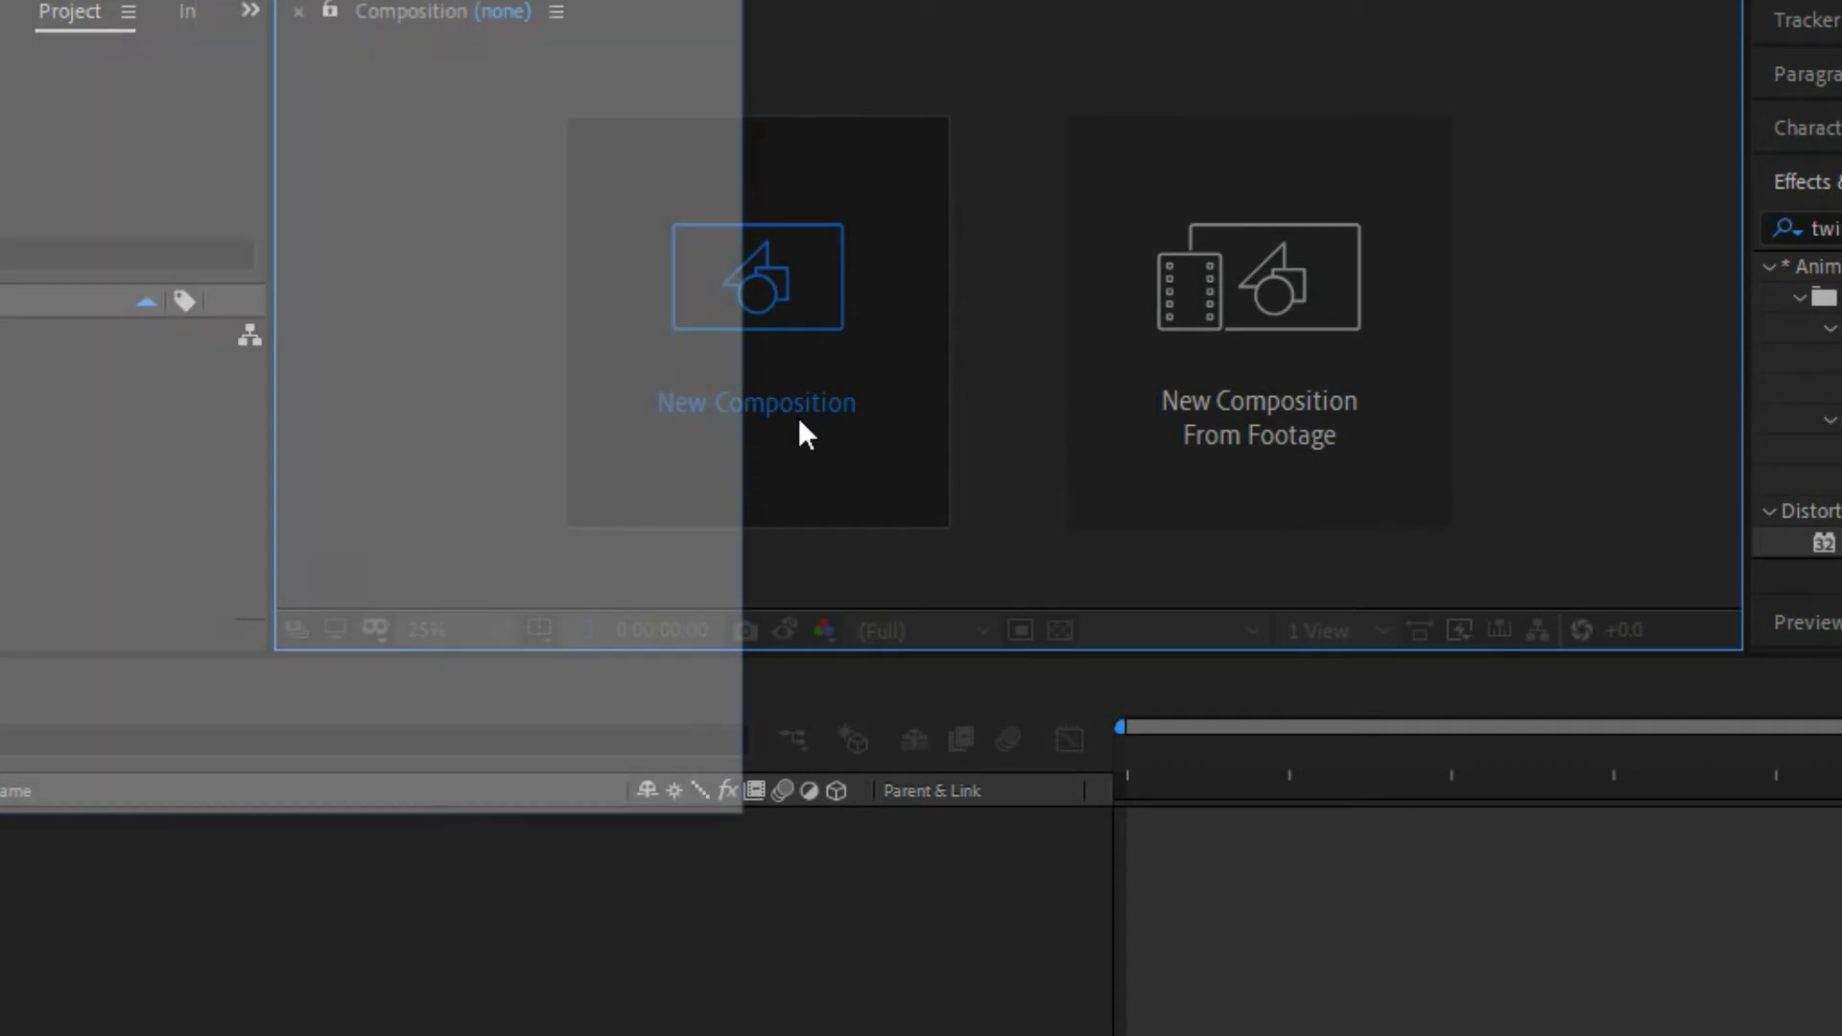
# - Create Comp 1 at 1920×1080, 23.976 fps, 30 seconds, with a white background
pyautogui.click(800, 421)
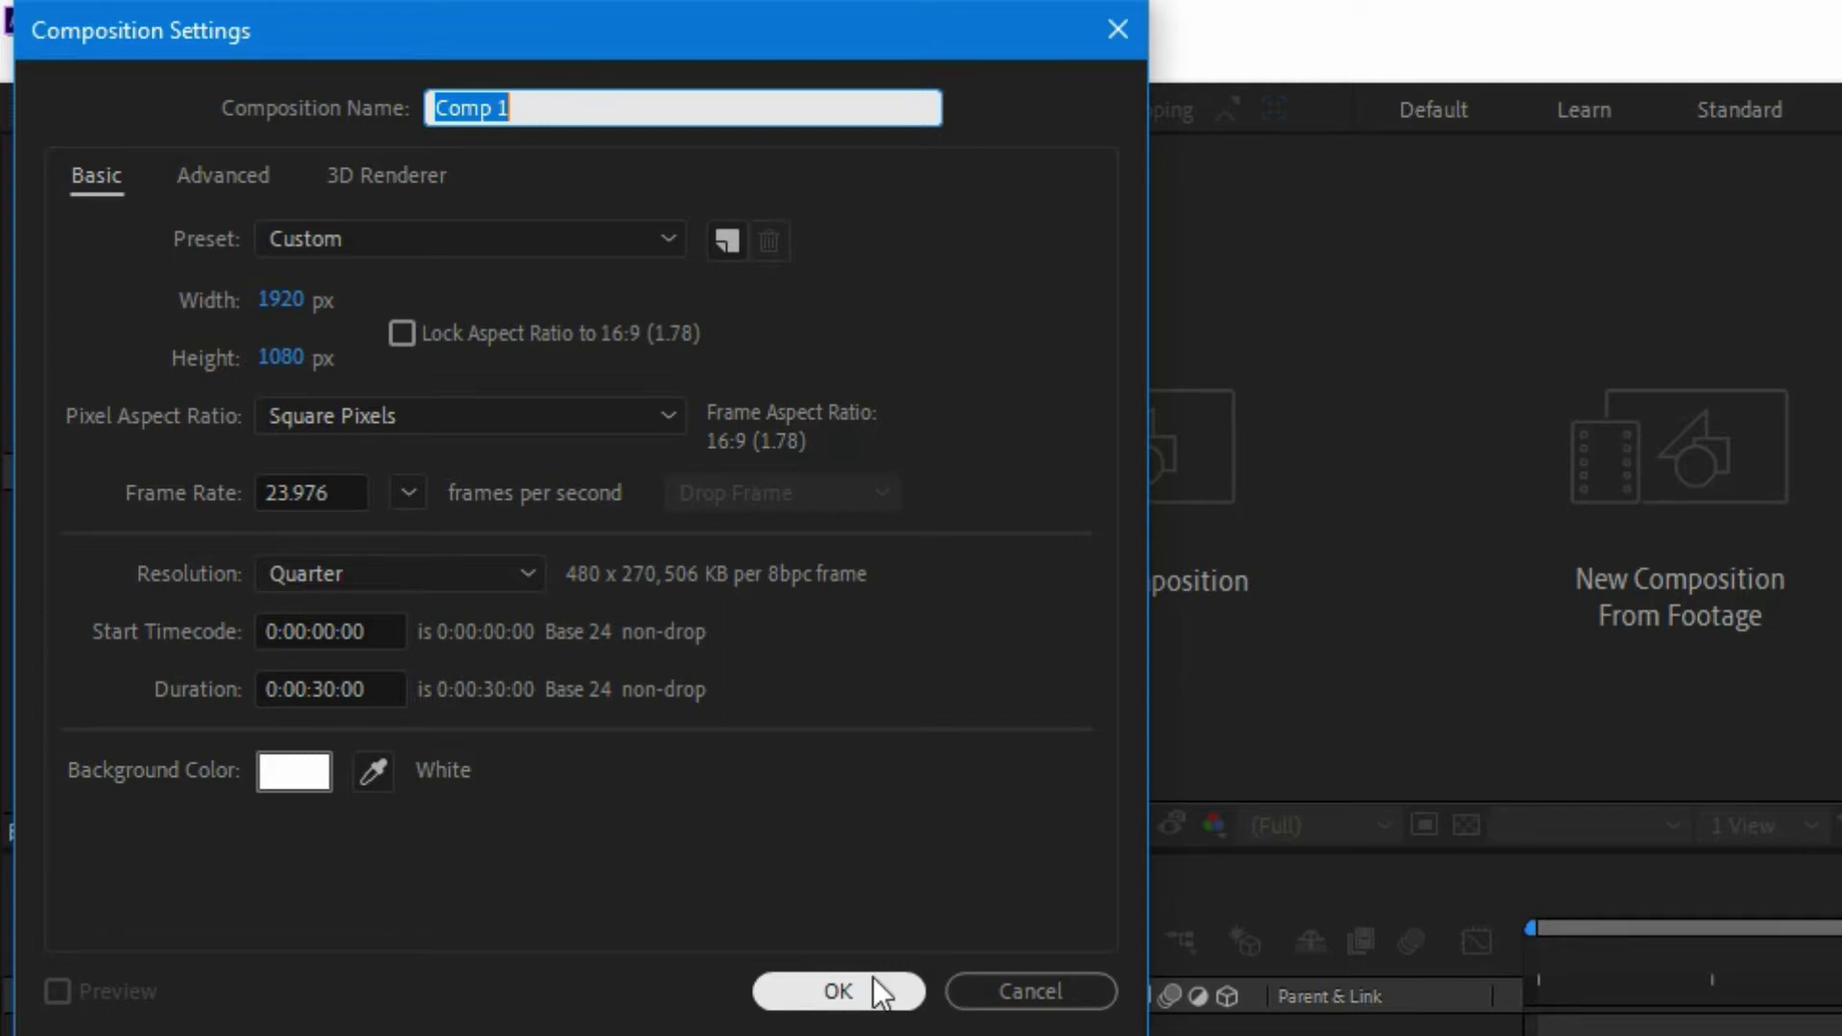
pyautogui.click(838, 991)
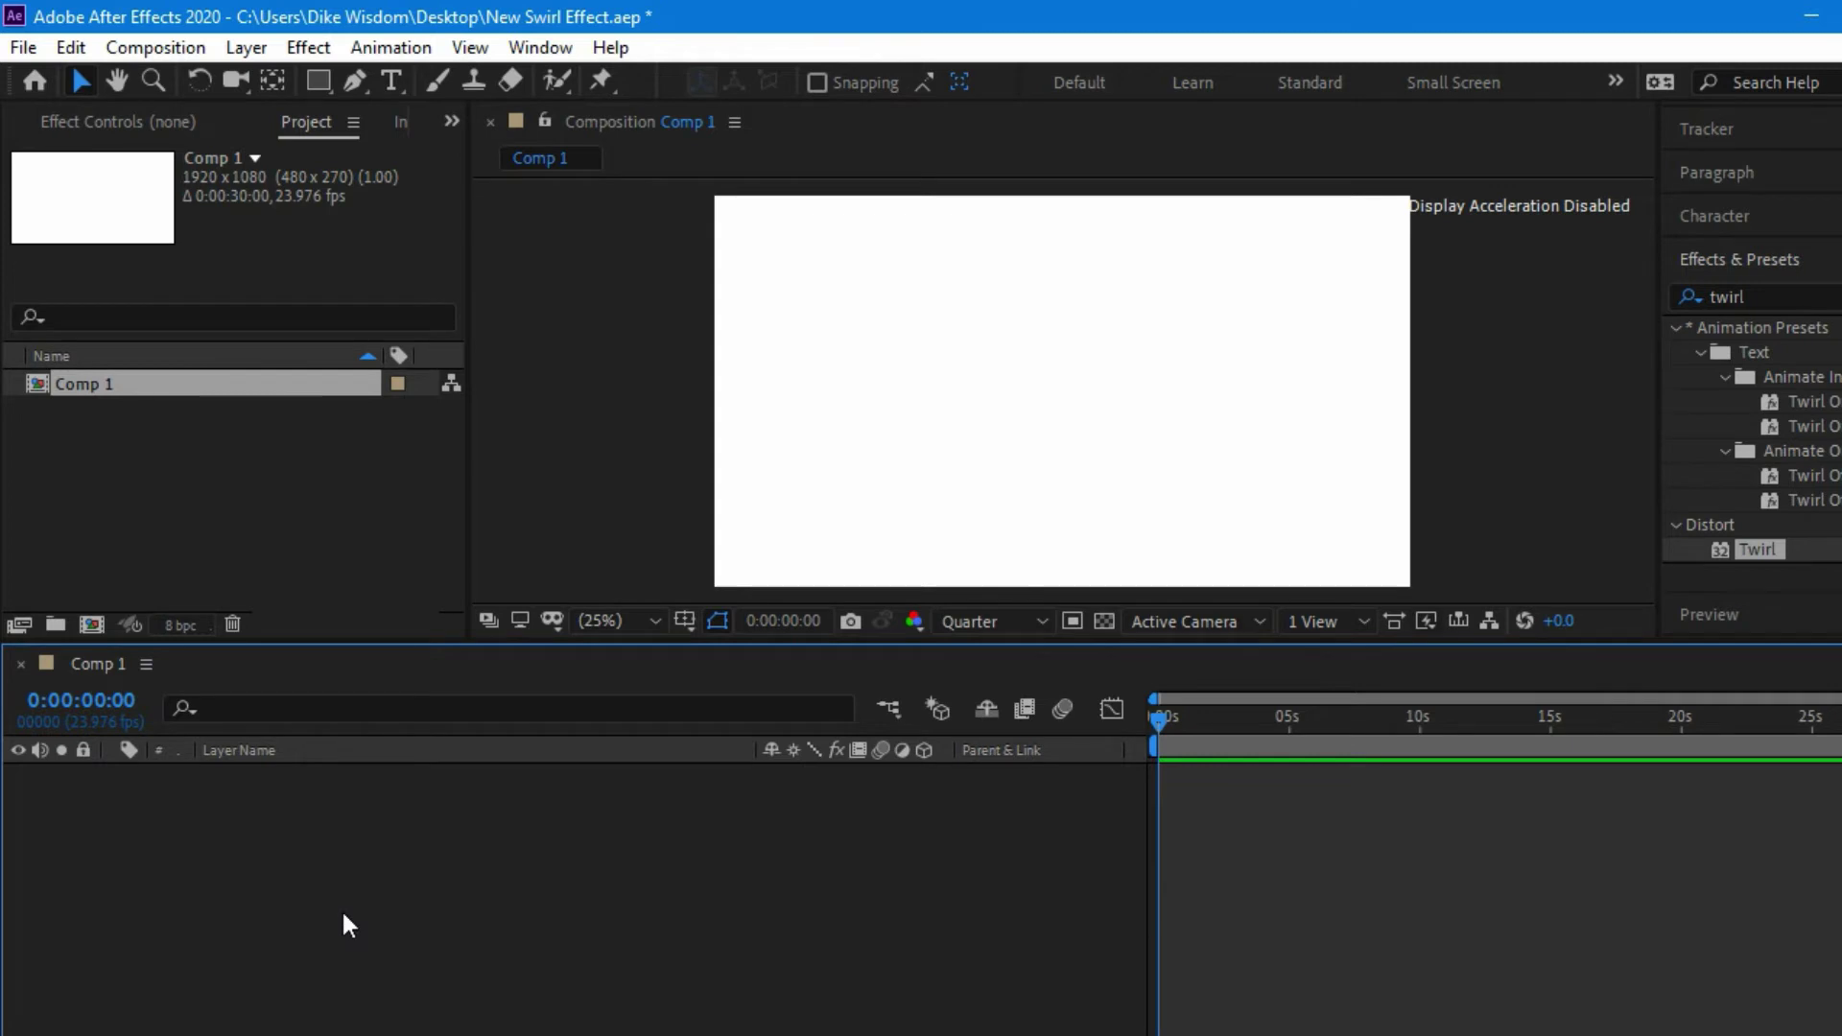
# - Add a black 2500×2500 solid layer, Black Solid 1, through New > Solid
pyautogui.rightClick(345, 907)
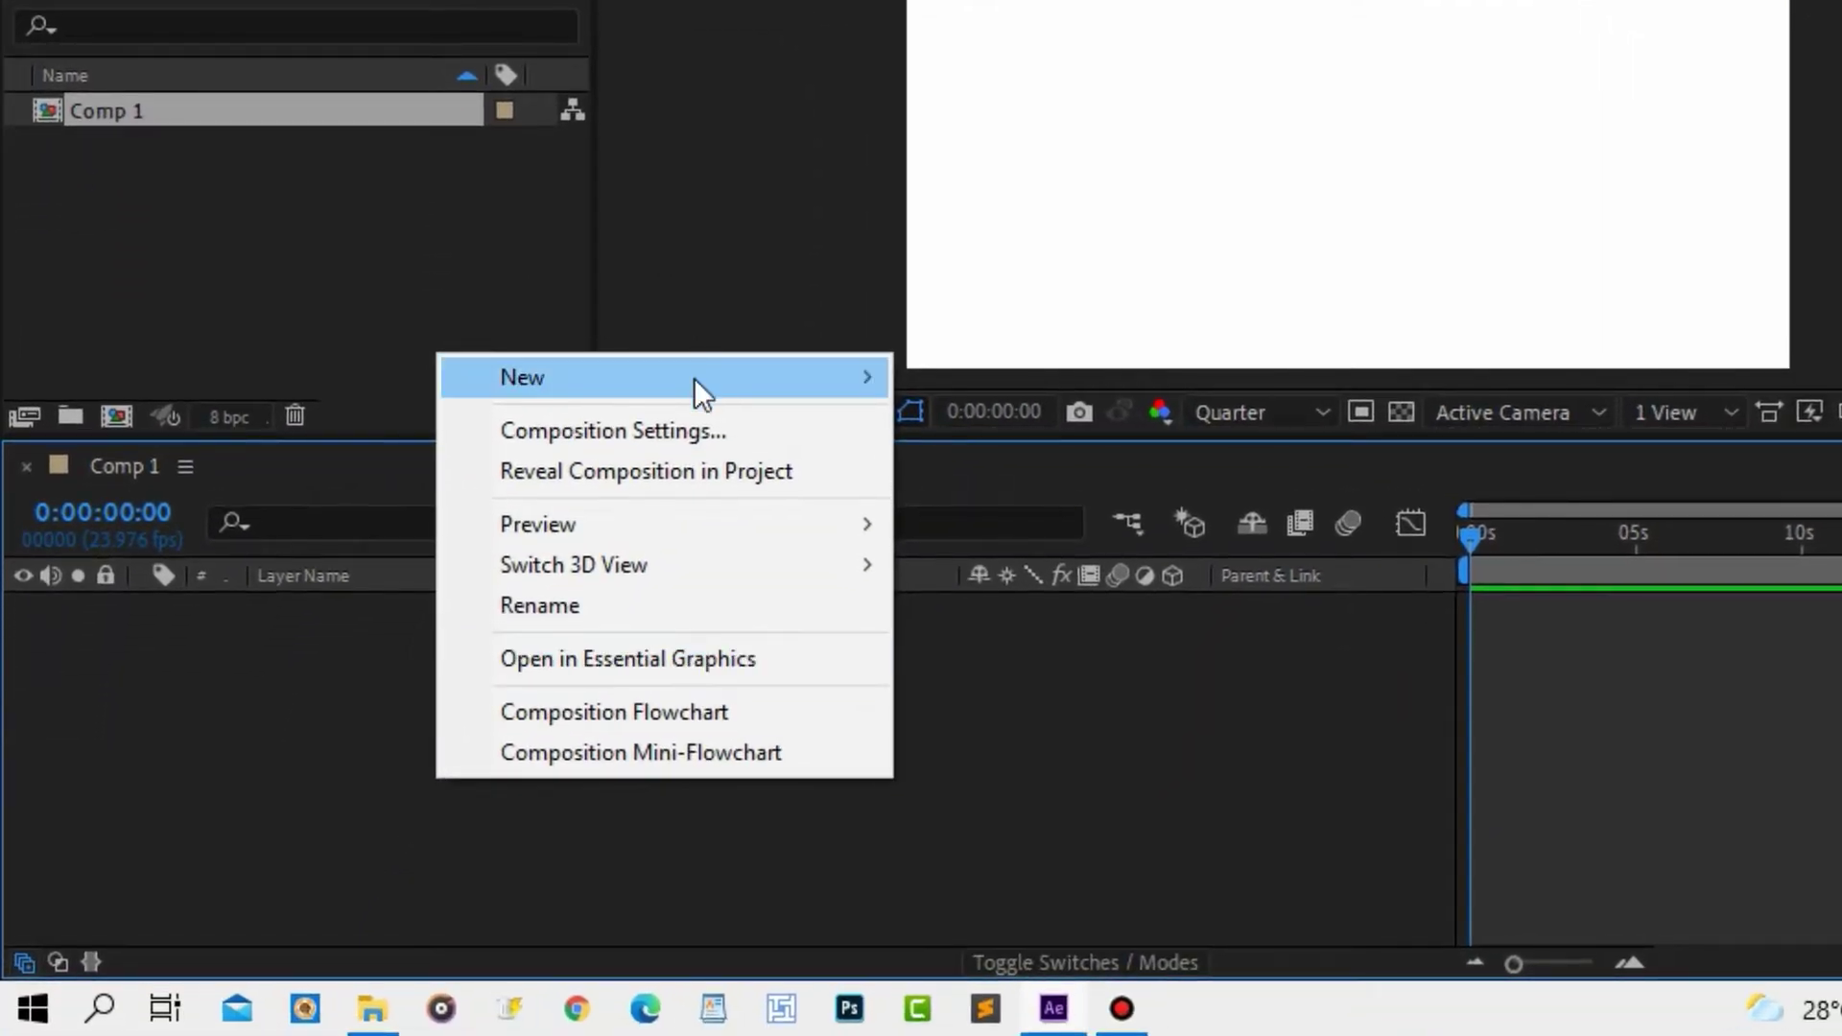
pyautogui.moveTo(694, 377)
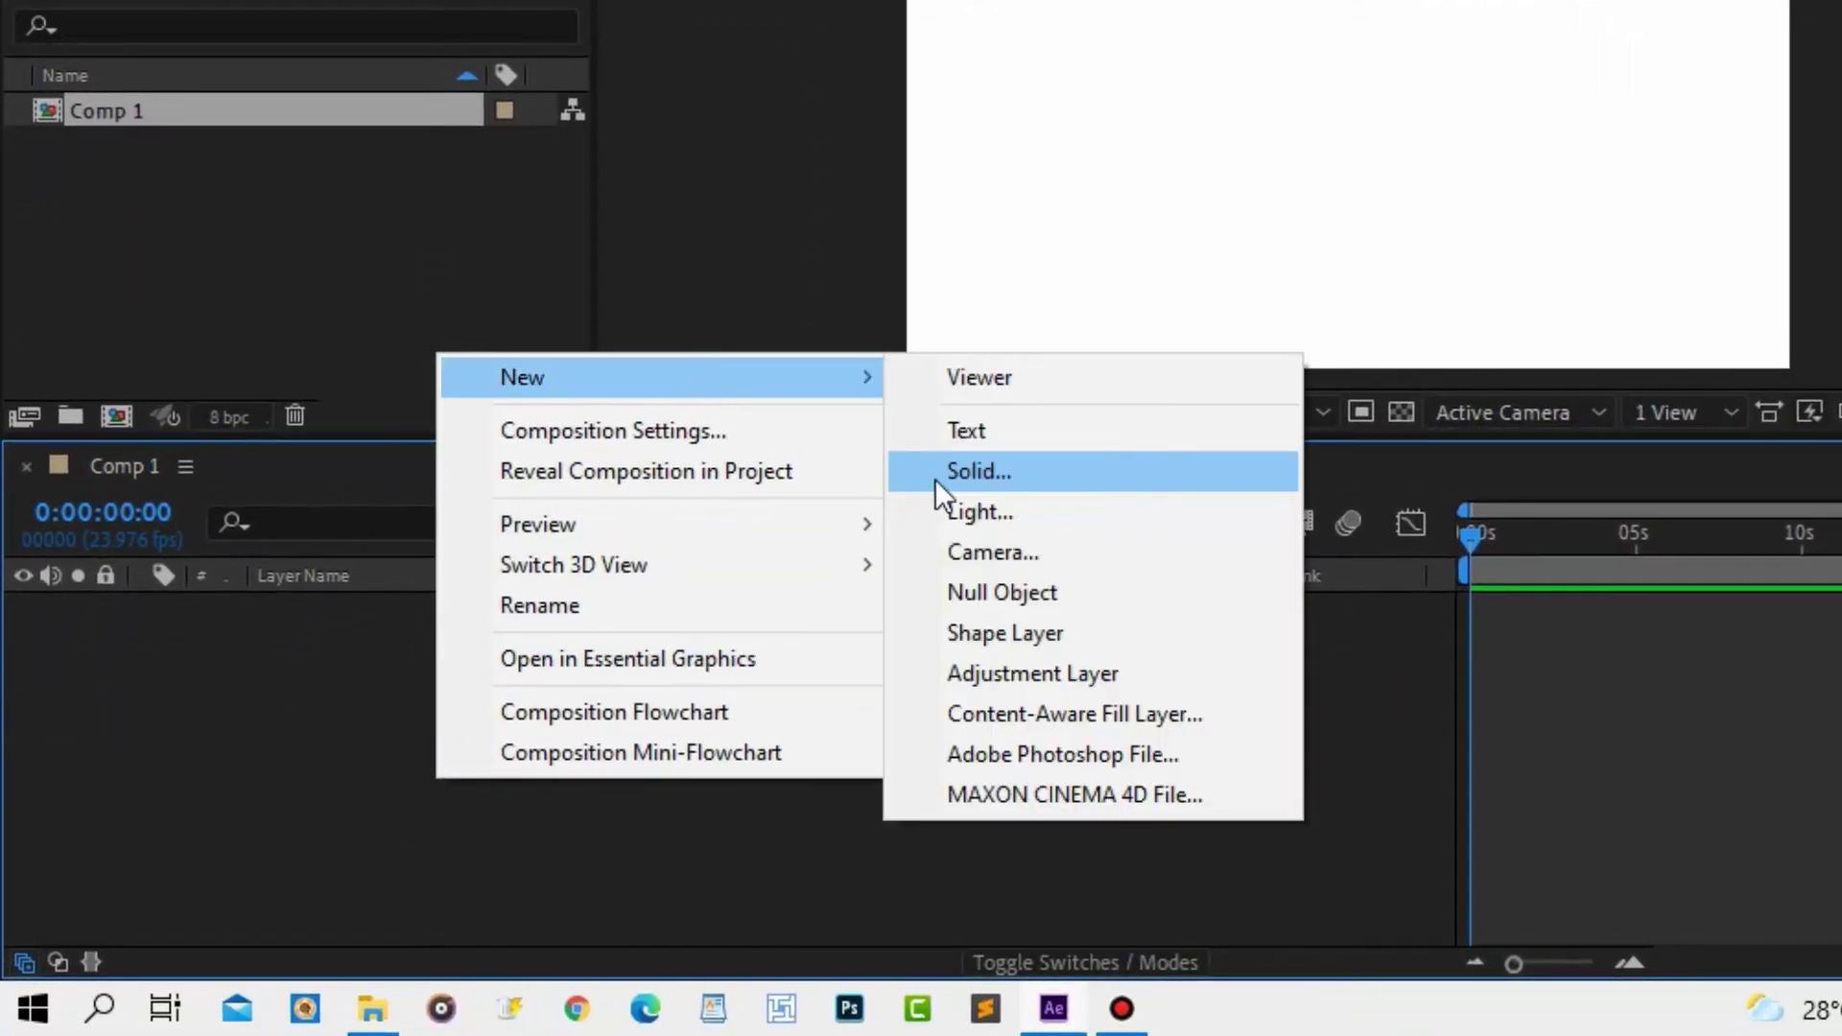
pyautogui.click(934, 480)
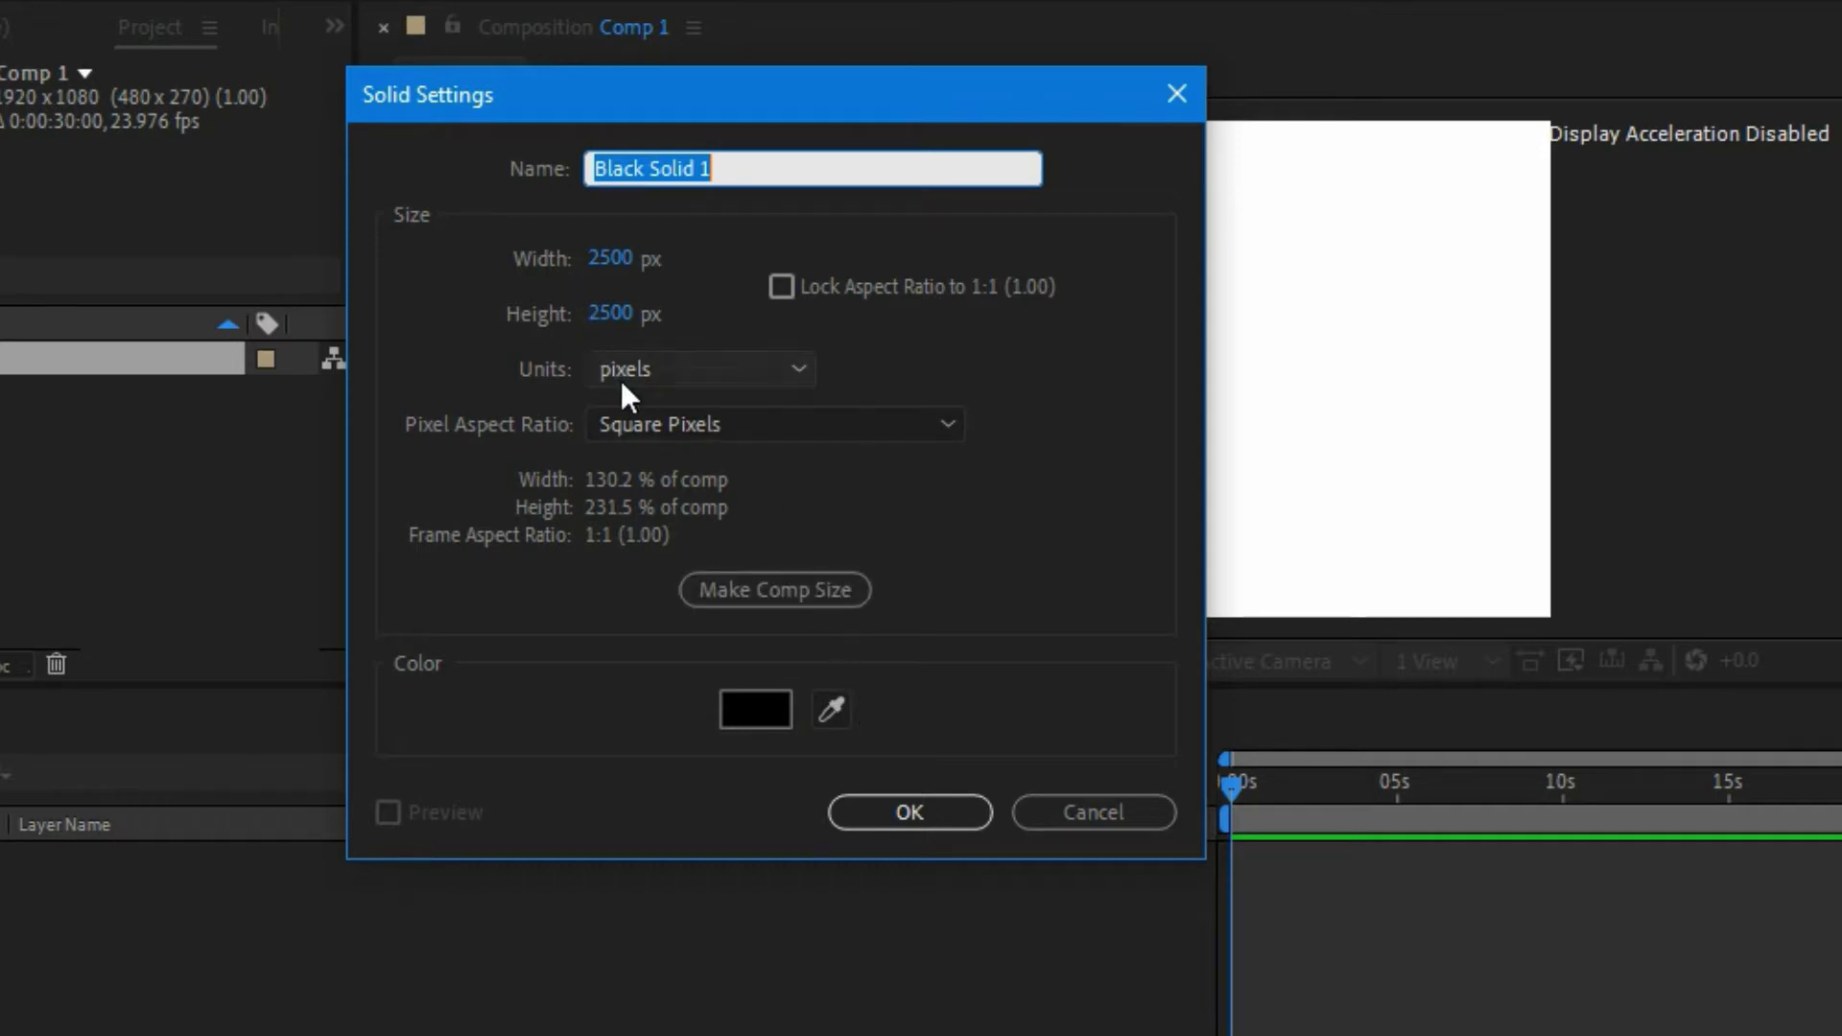
pyautogui.click(906, 811)
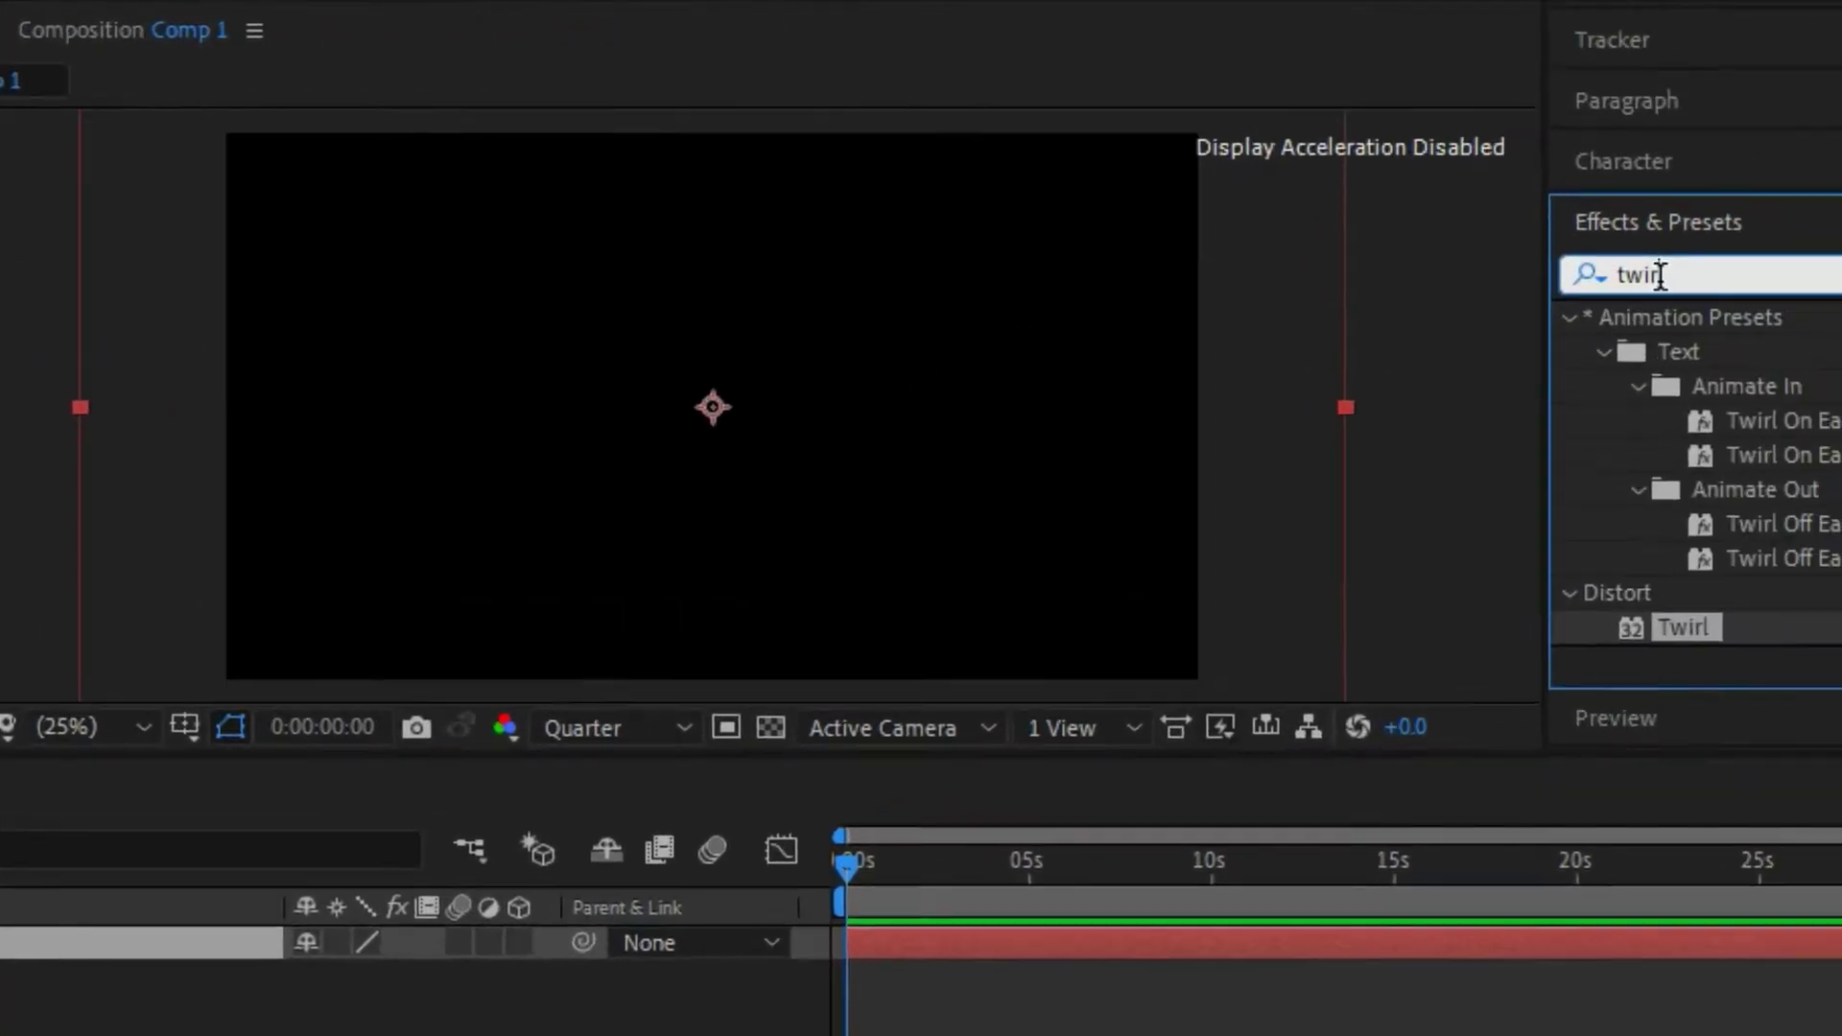
# - Apply Venetian Blinds to the solid with 64% Transition Completion and width 264
pyautogui.doubleClick(1661, 276)
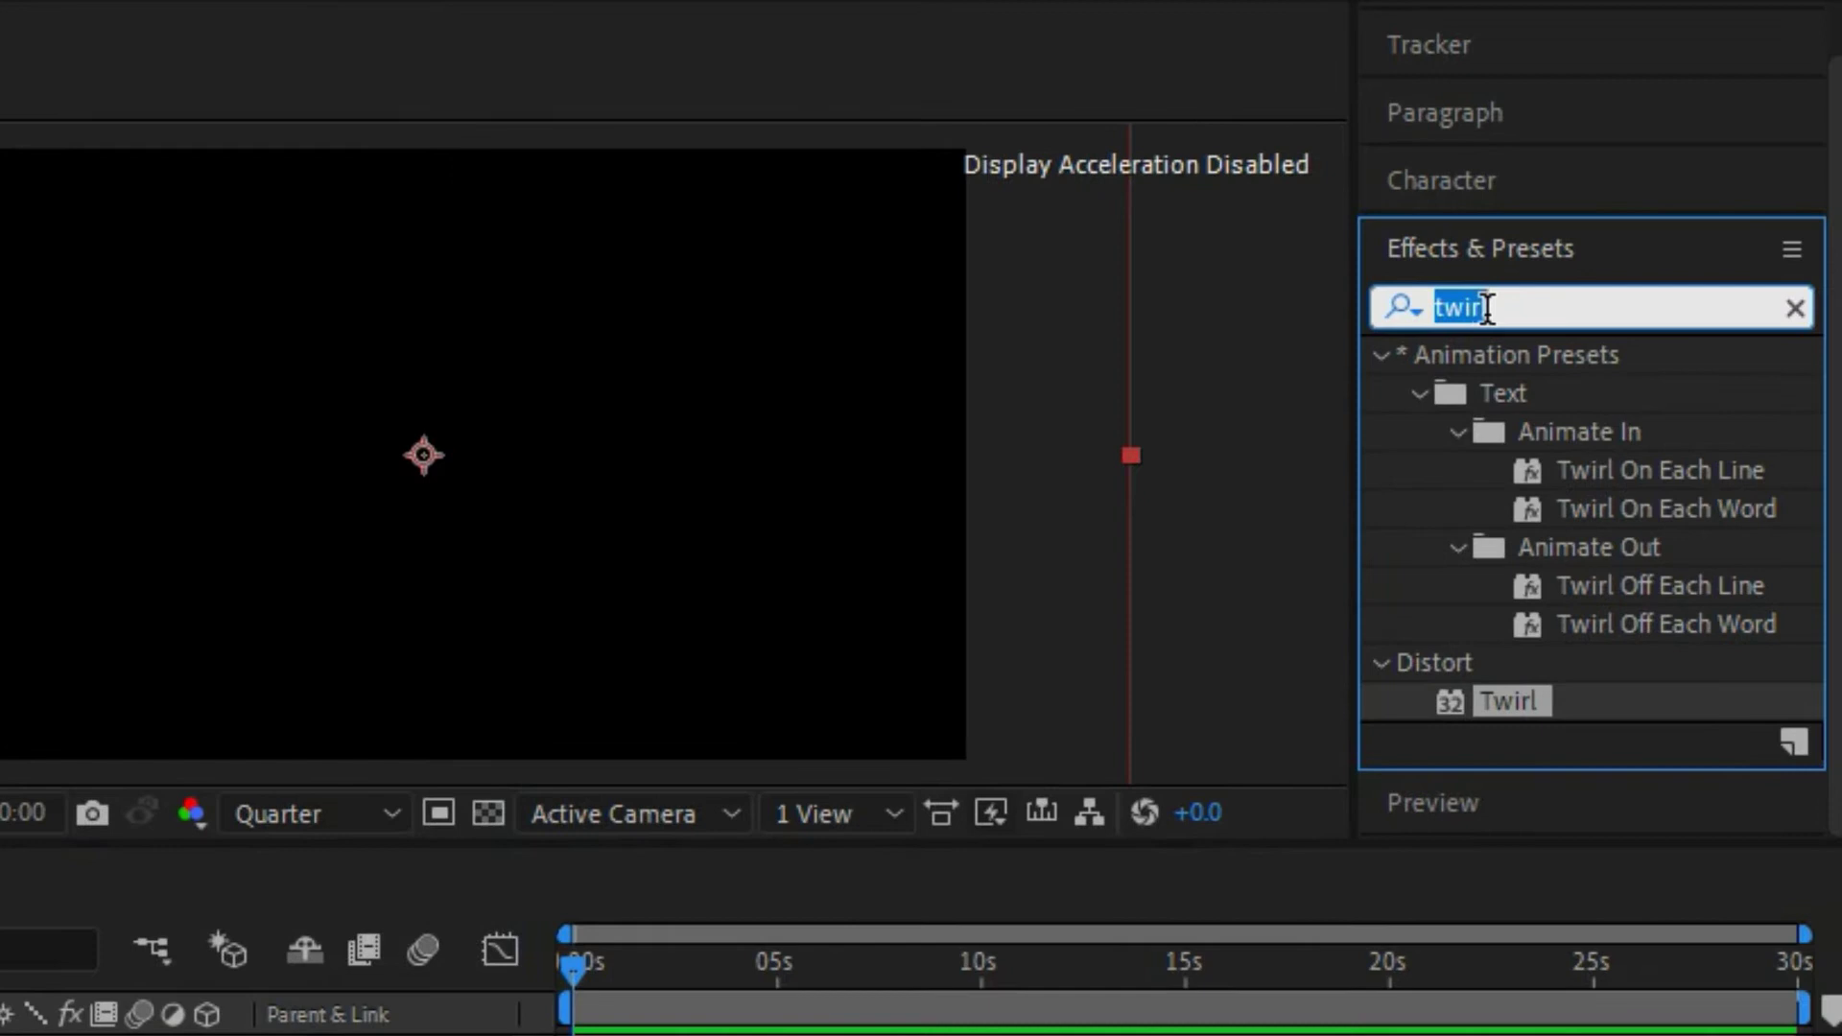
pyautogui.write('vene')
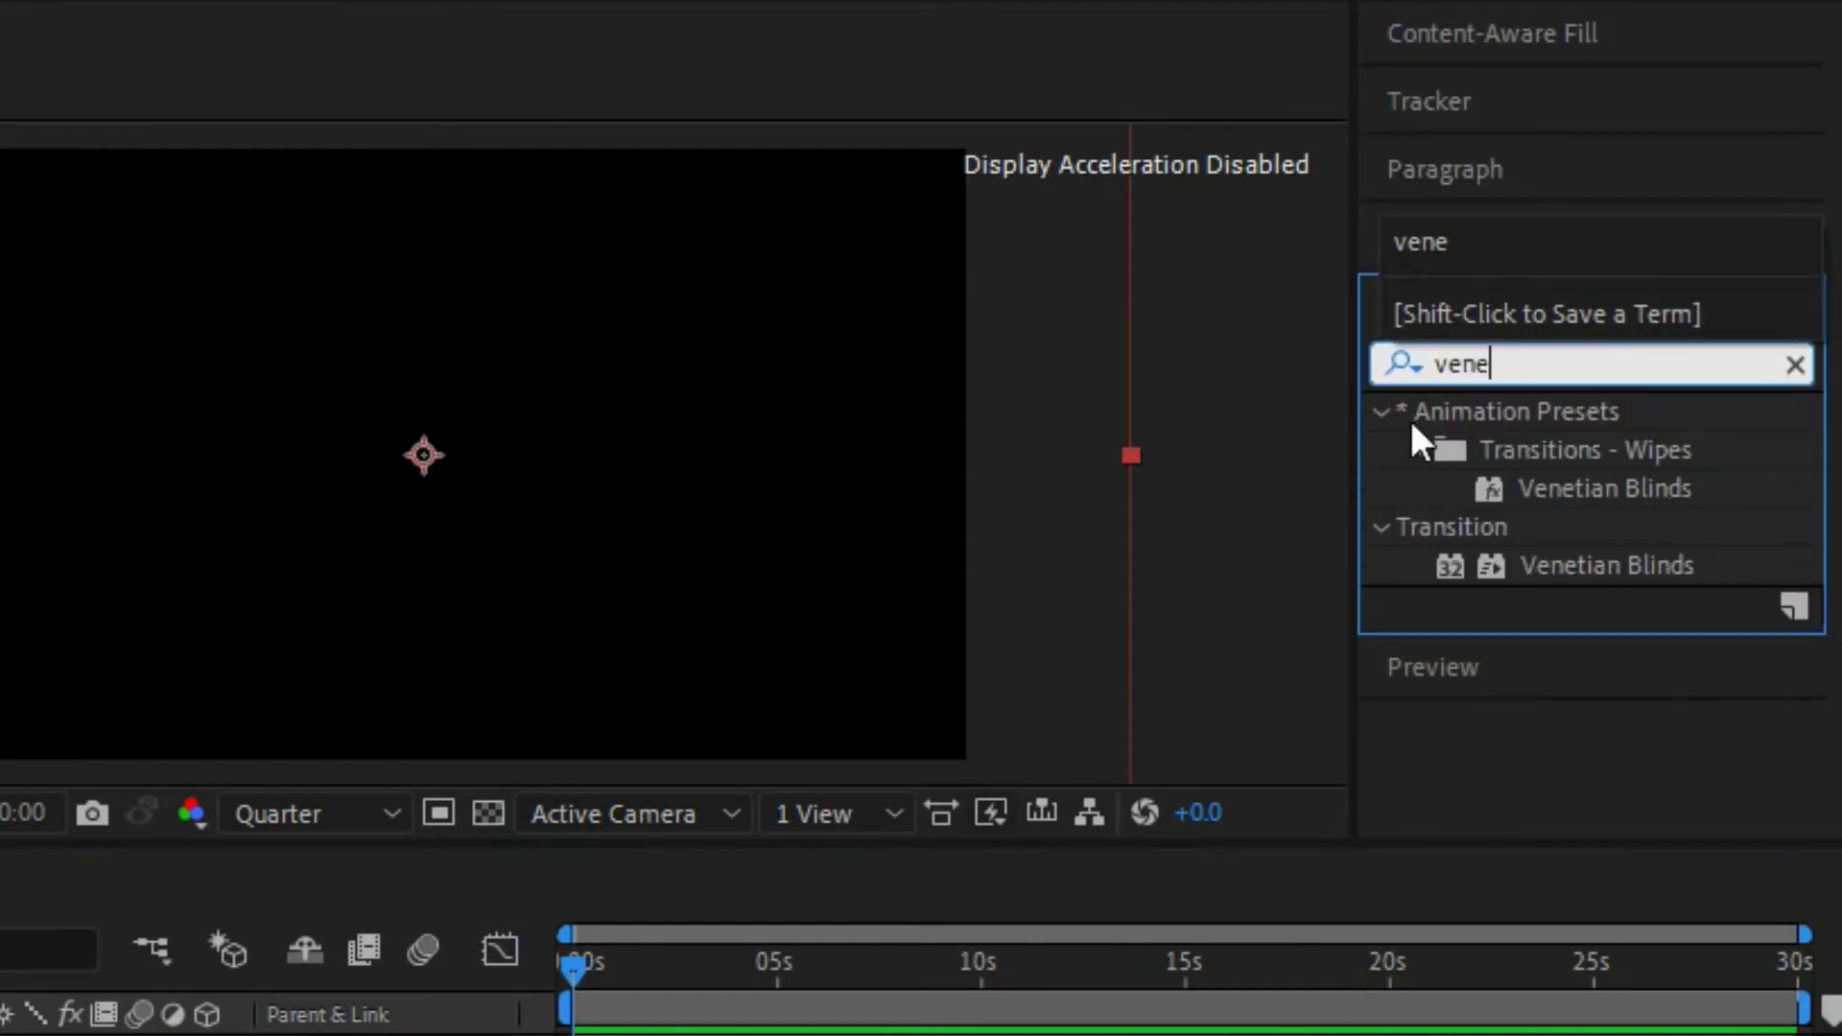
pyautogui.click(1580, 566)
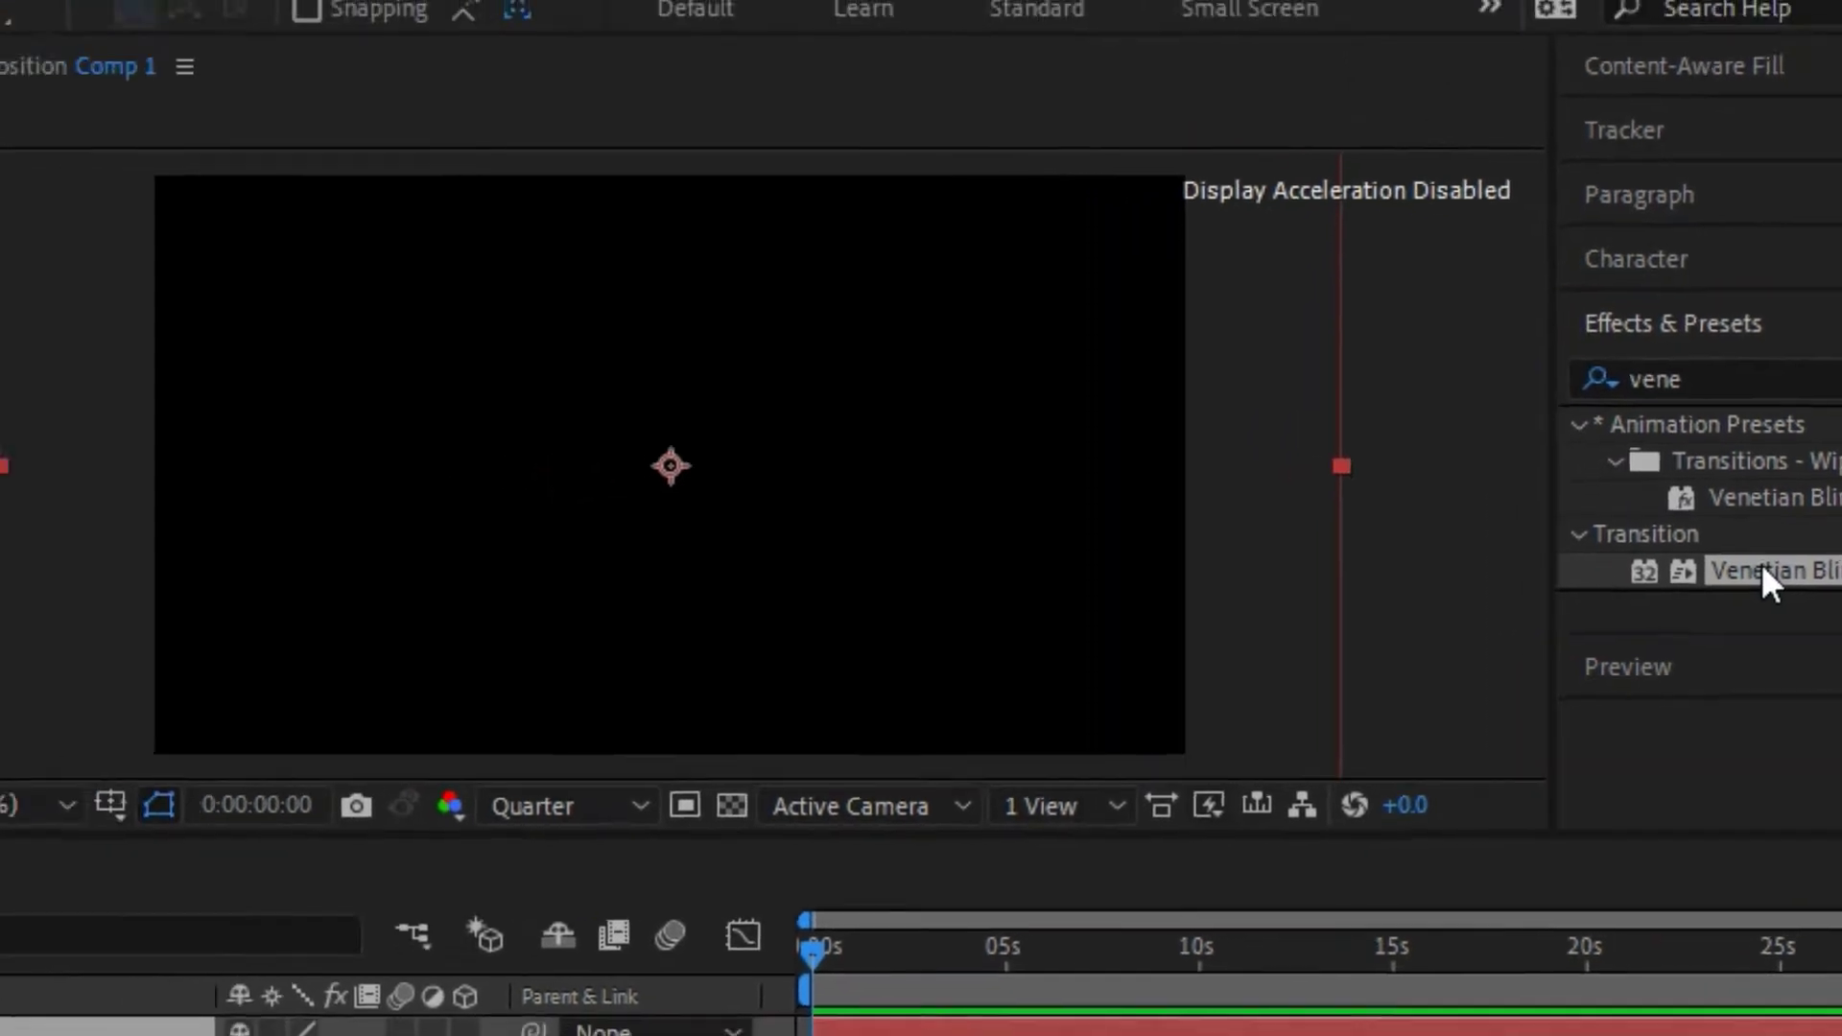
pyautogui.doubleClick(1761, 568)
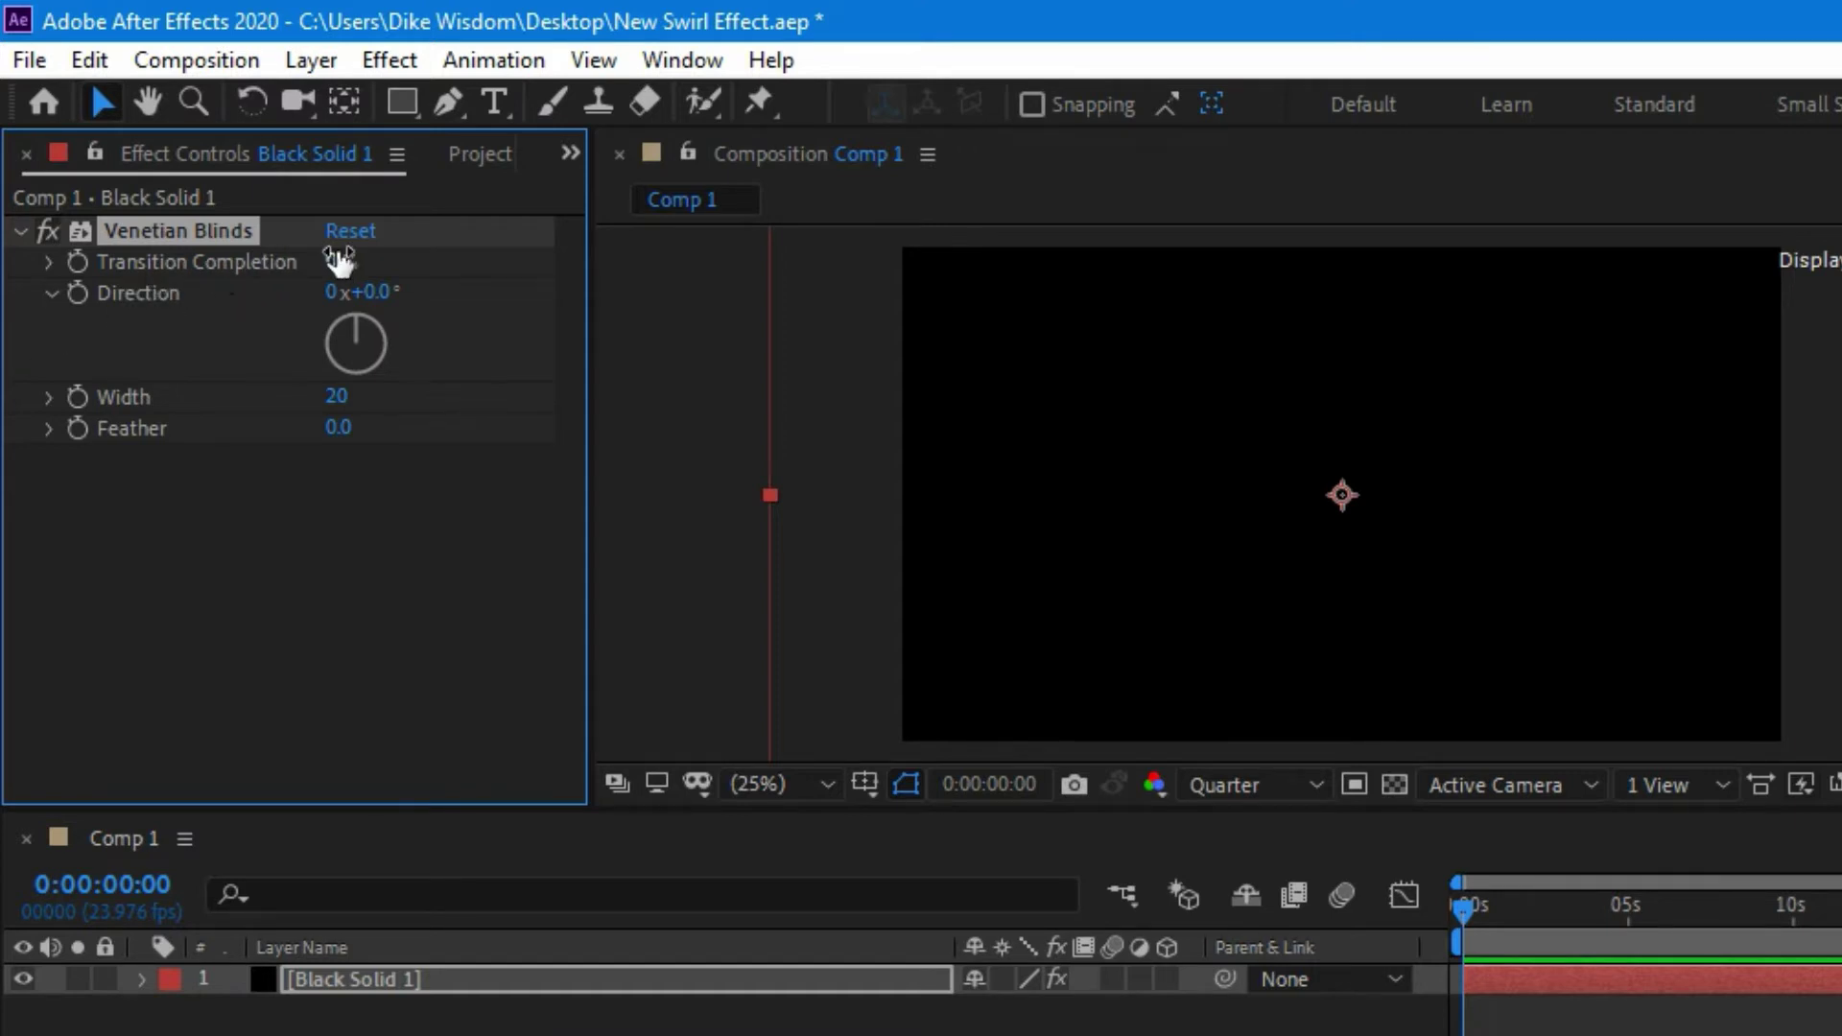
pyautogui.moveTo(338, 259); pyautogui.dragTo(465, 262)
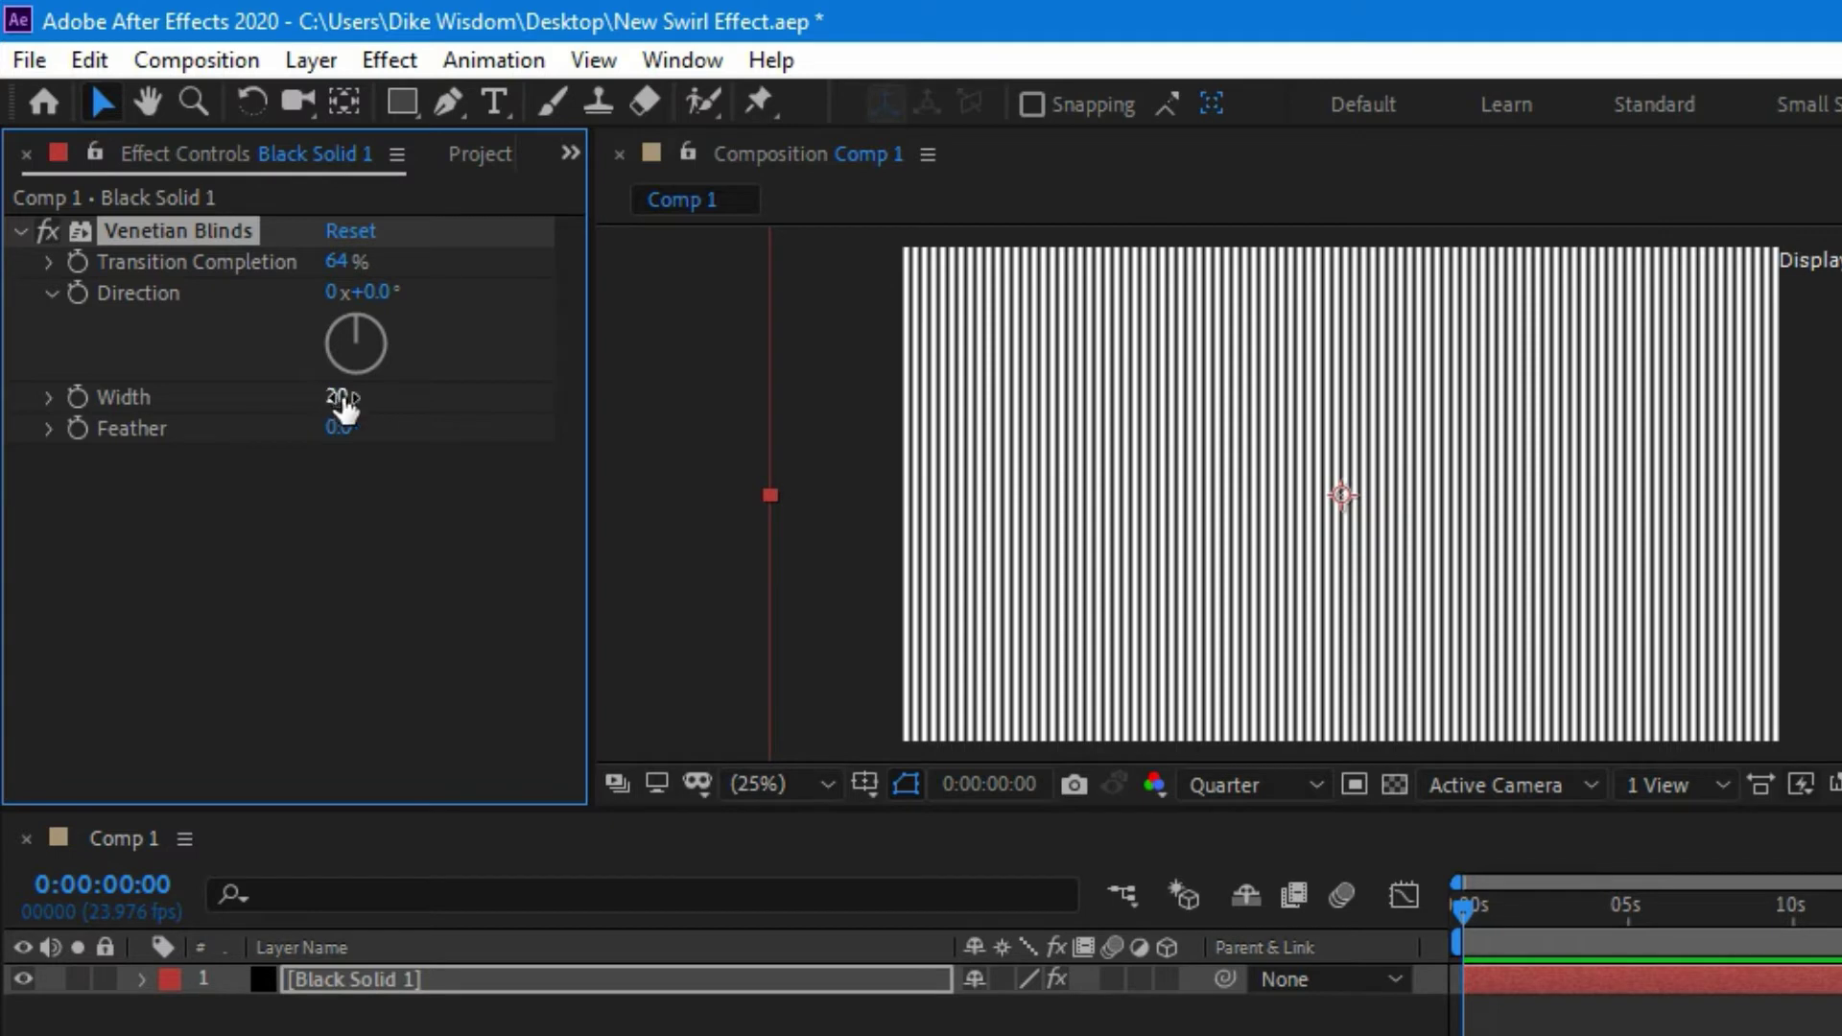
pyautogui.moveTo(338, 395); pyautogui.dragTo(821, 427)
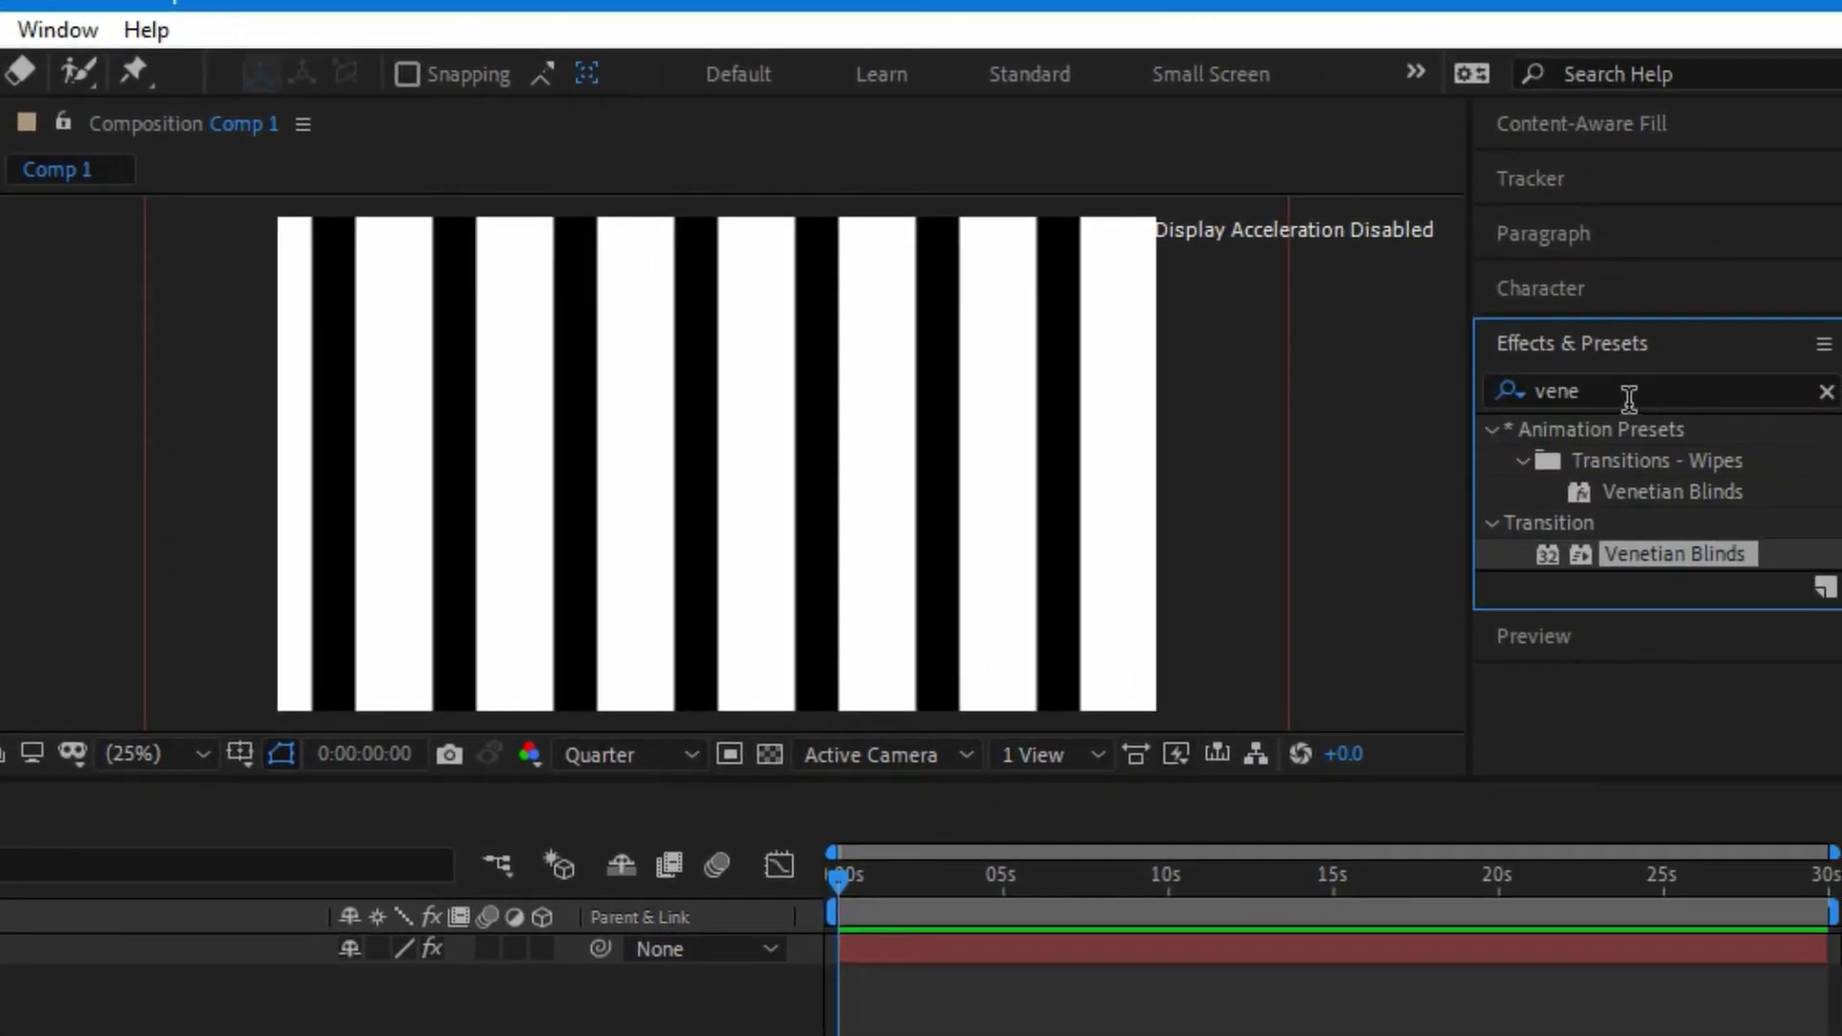
# - Apply Polar Coordinates with 100% Interpolation and Rect to Polar conversion
pyautogui.click(1636, 398)
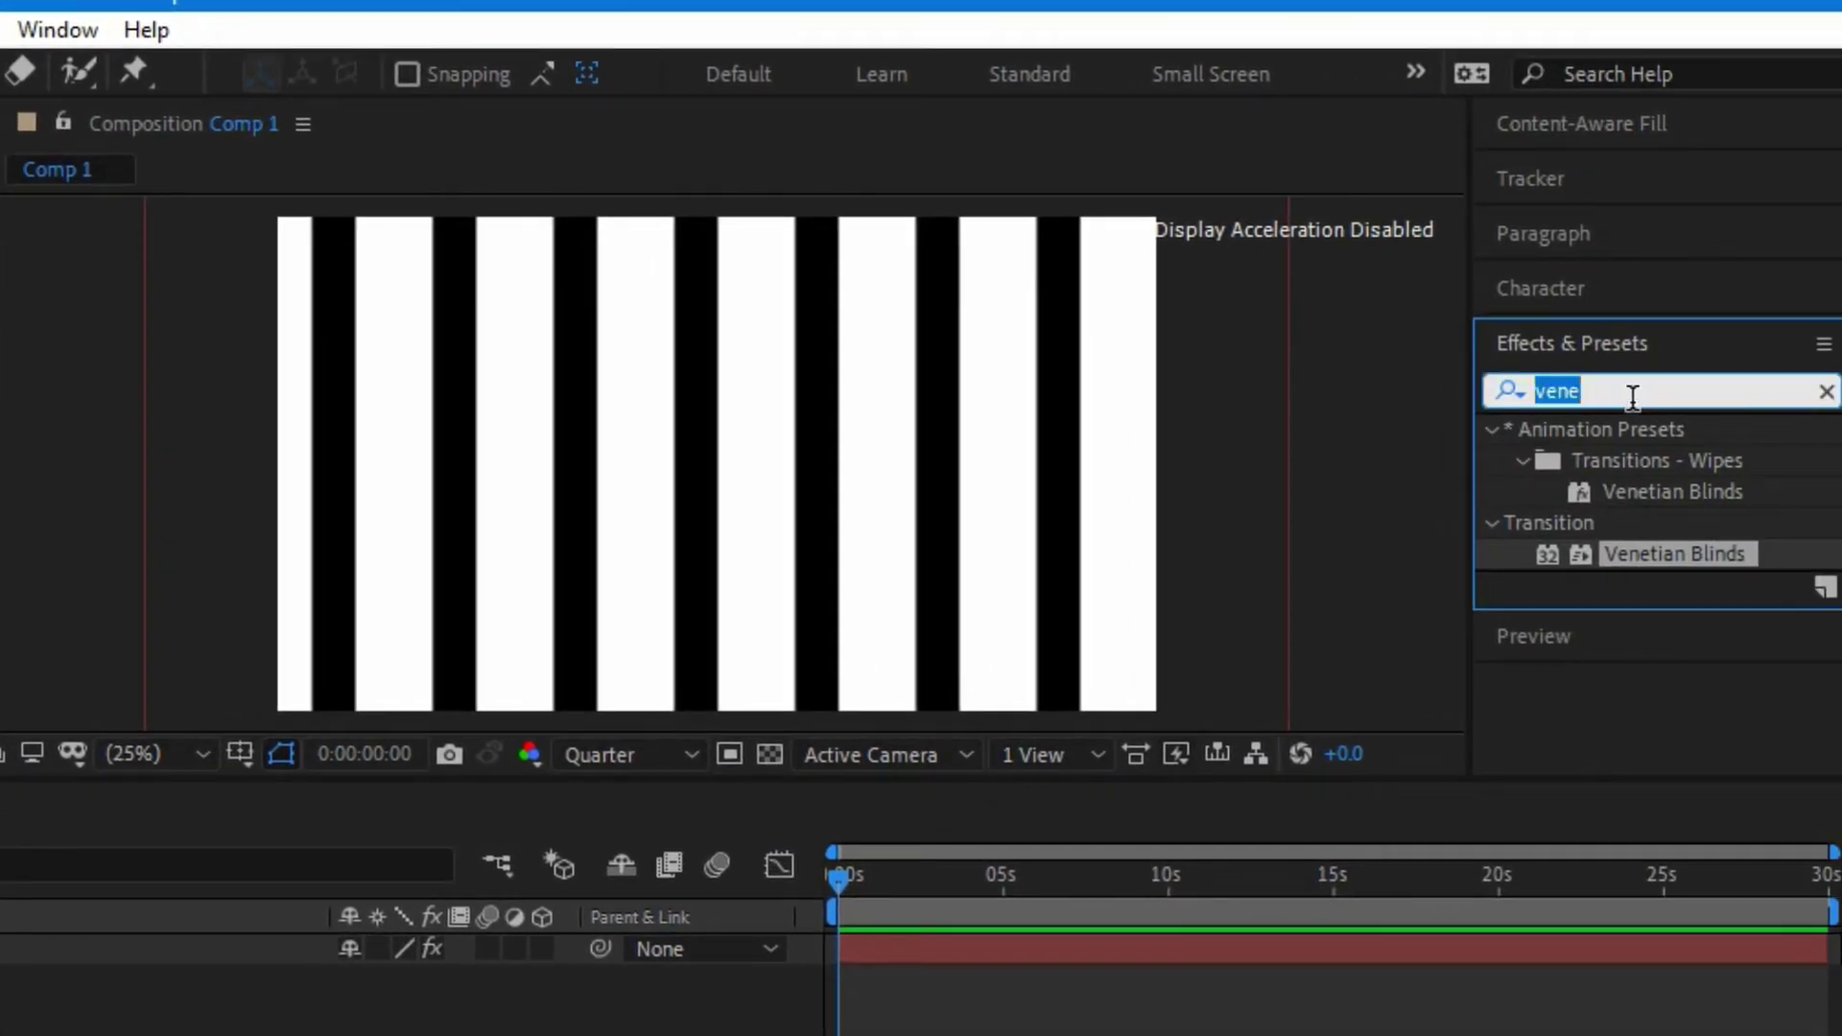
pyautogui.write('pol')
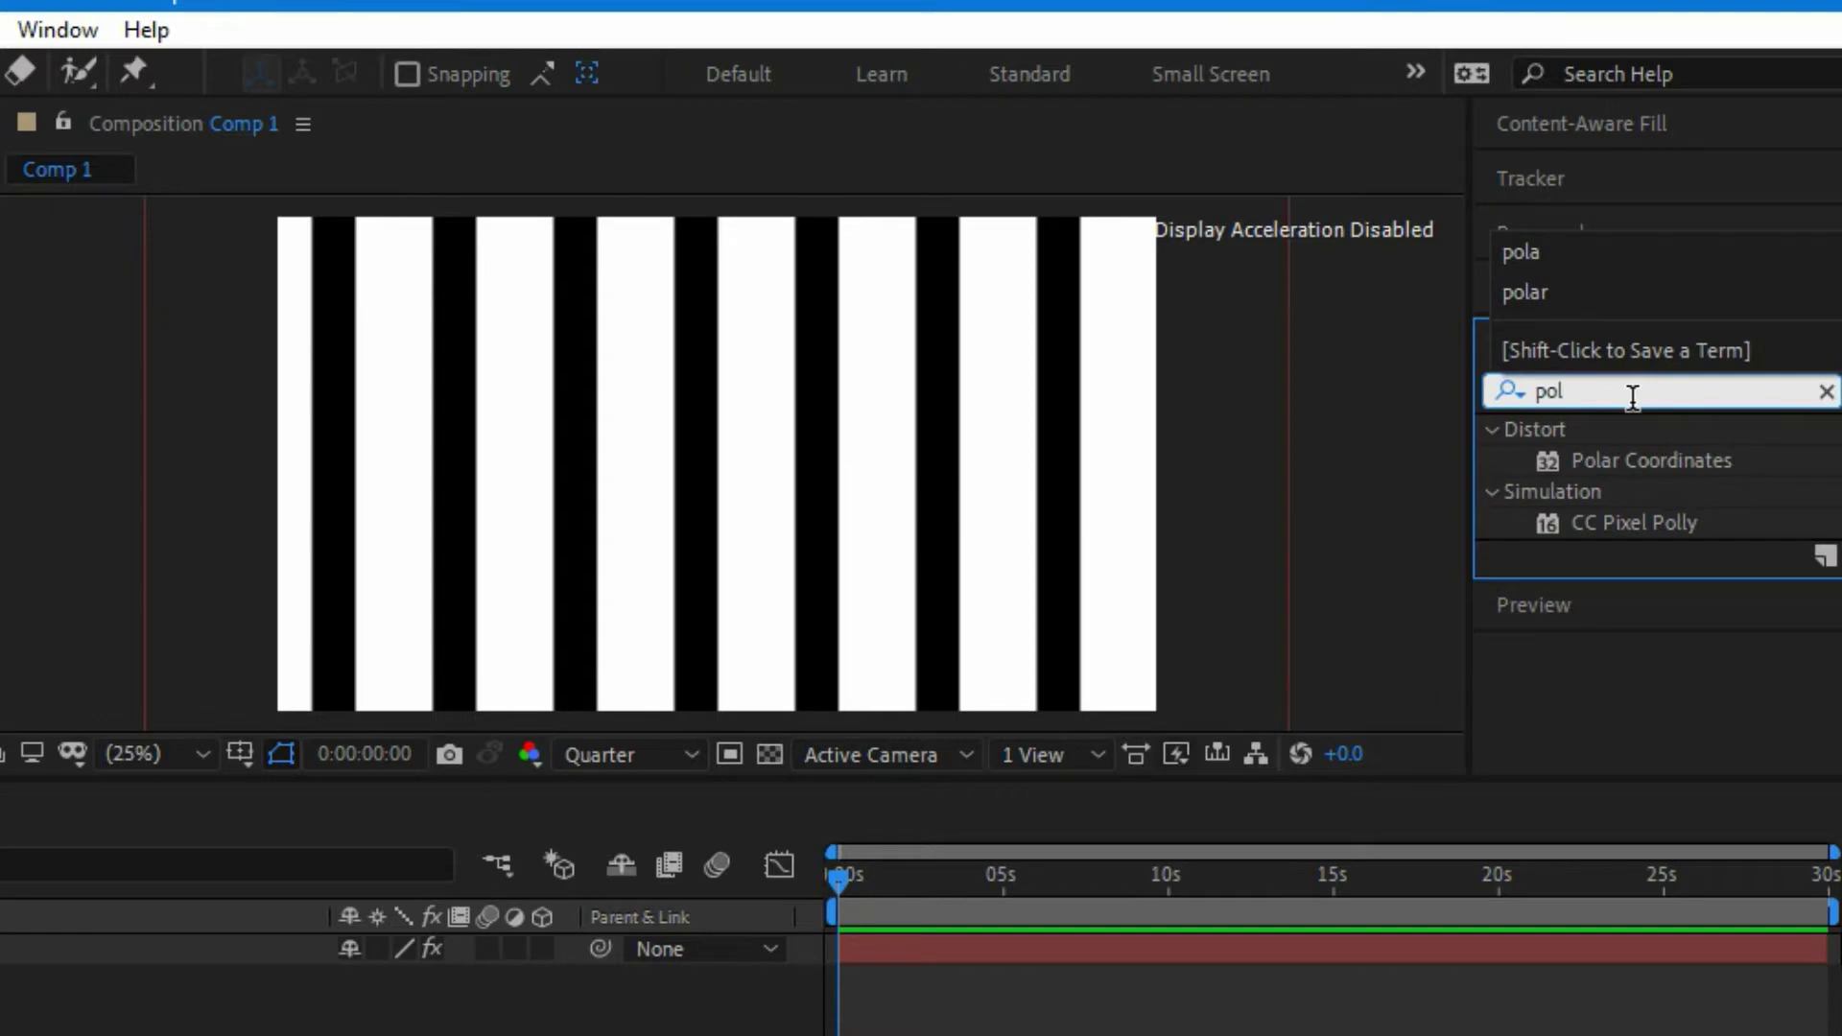
pyautogui.write('ar')
pyautogui.click(1671, 463)
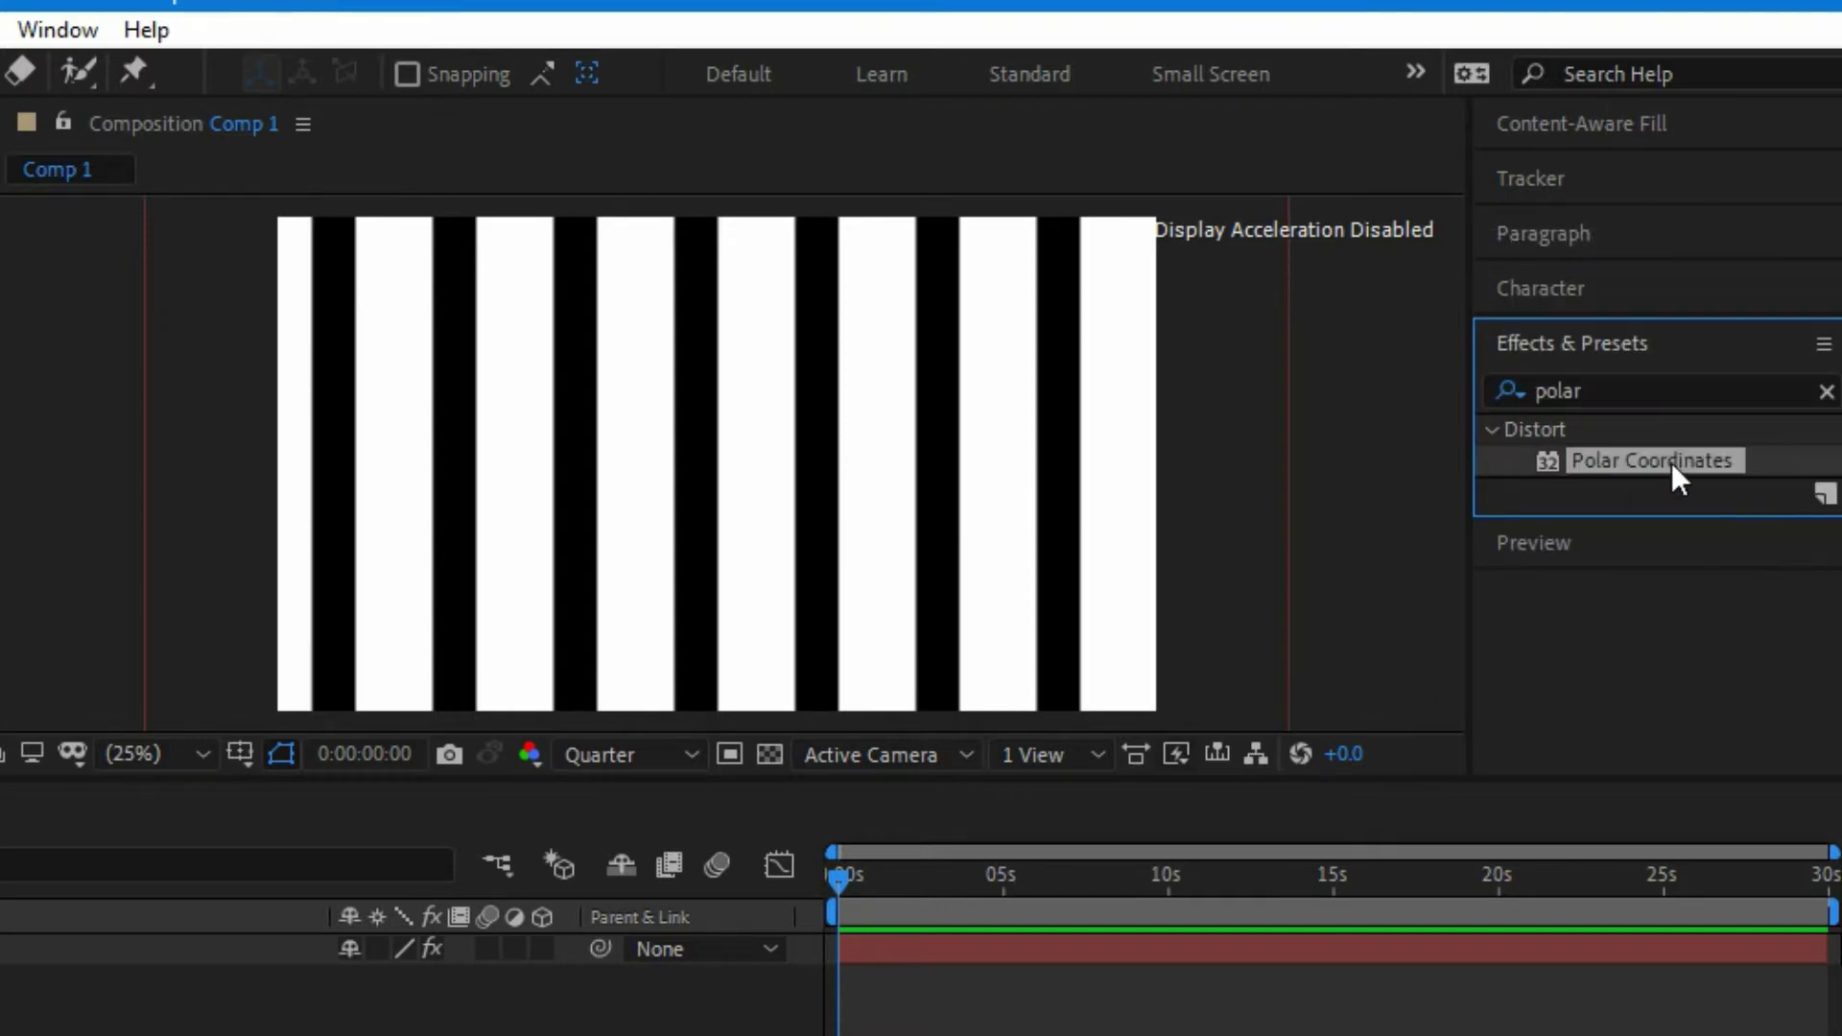
pyautogui.moveTo(1670, 462); pyautogui.dragTo(842, 495)
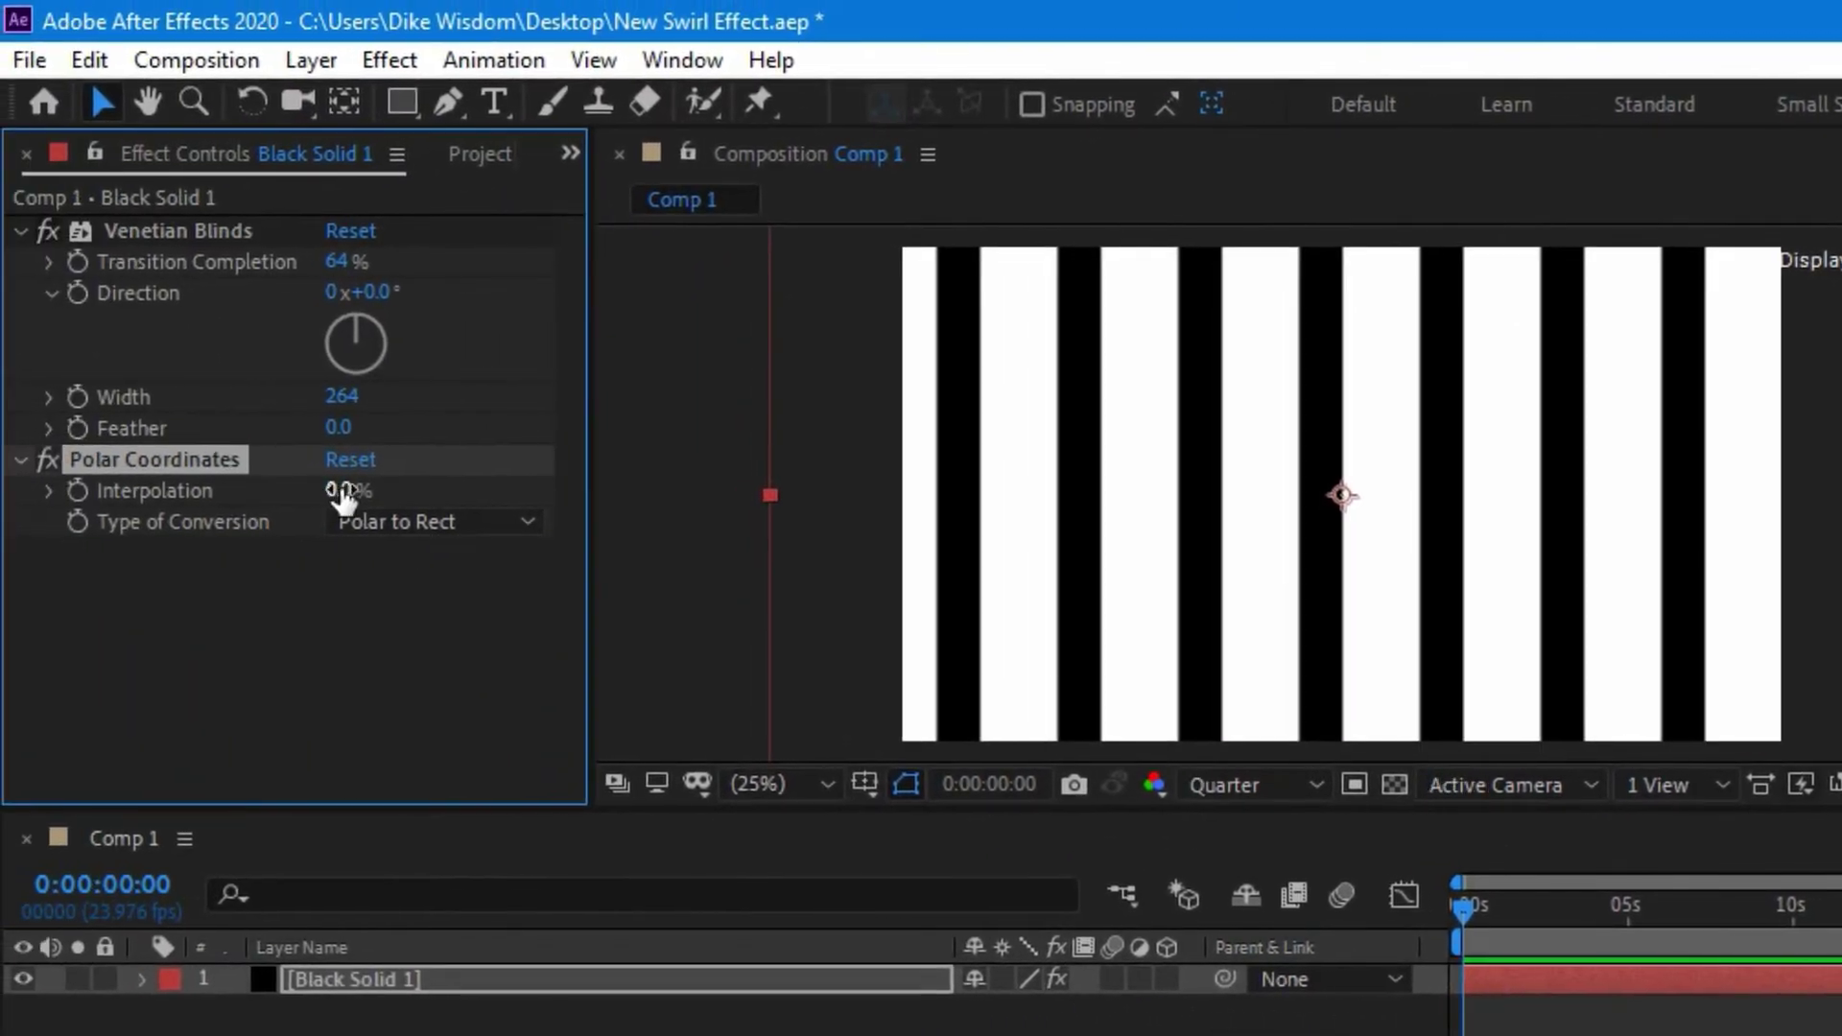
pyautogui.moveTo(368, 490); pyautogui.dragTo(745, 493)
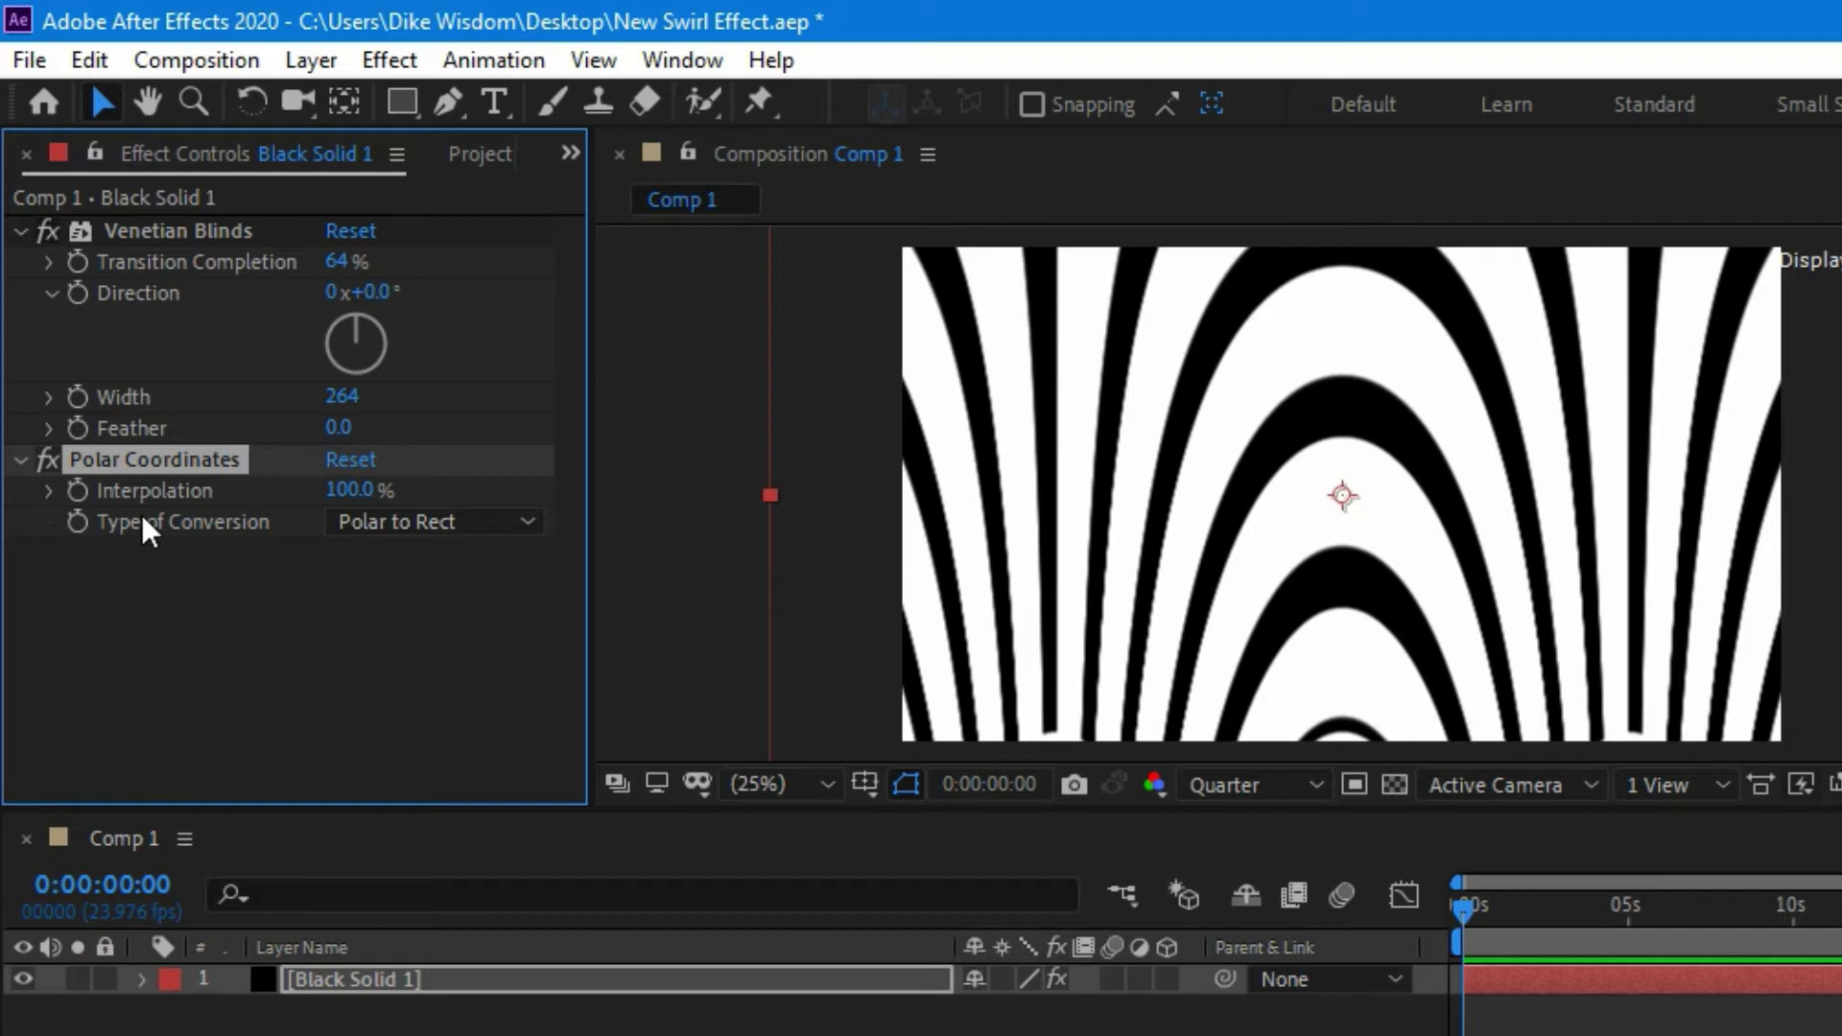
pyautogui.click(384, 520)
pyautogui.click(410, 565)
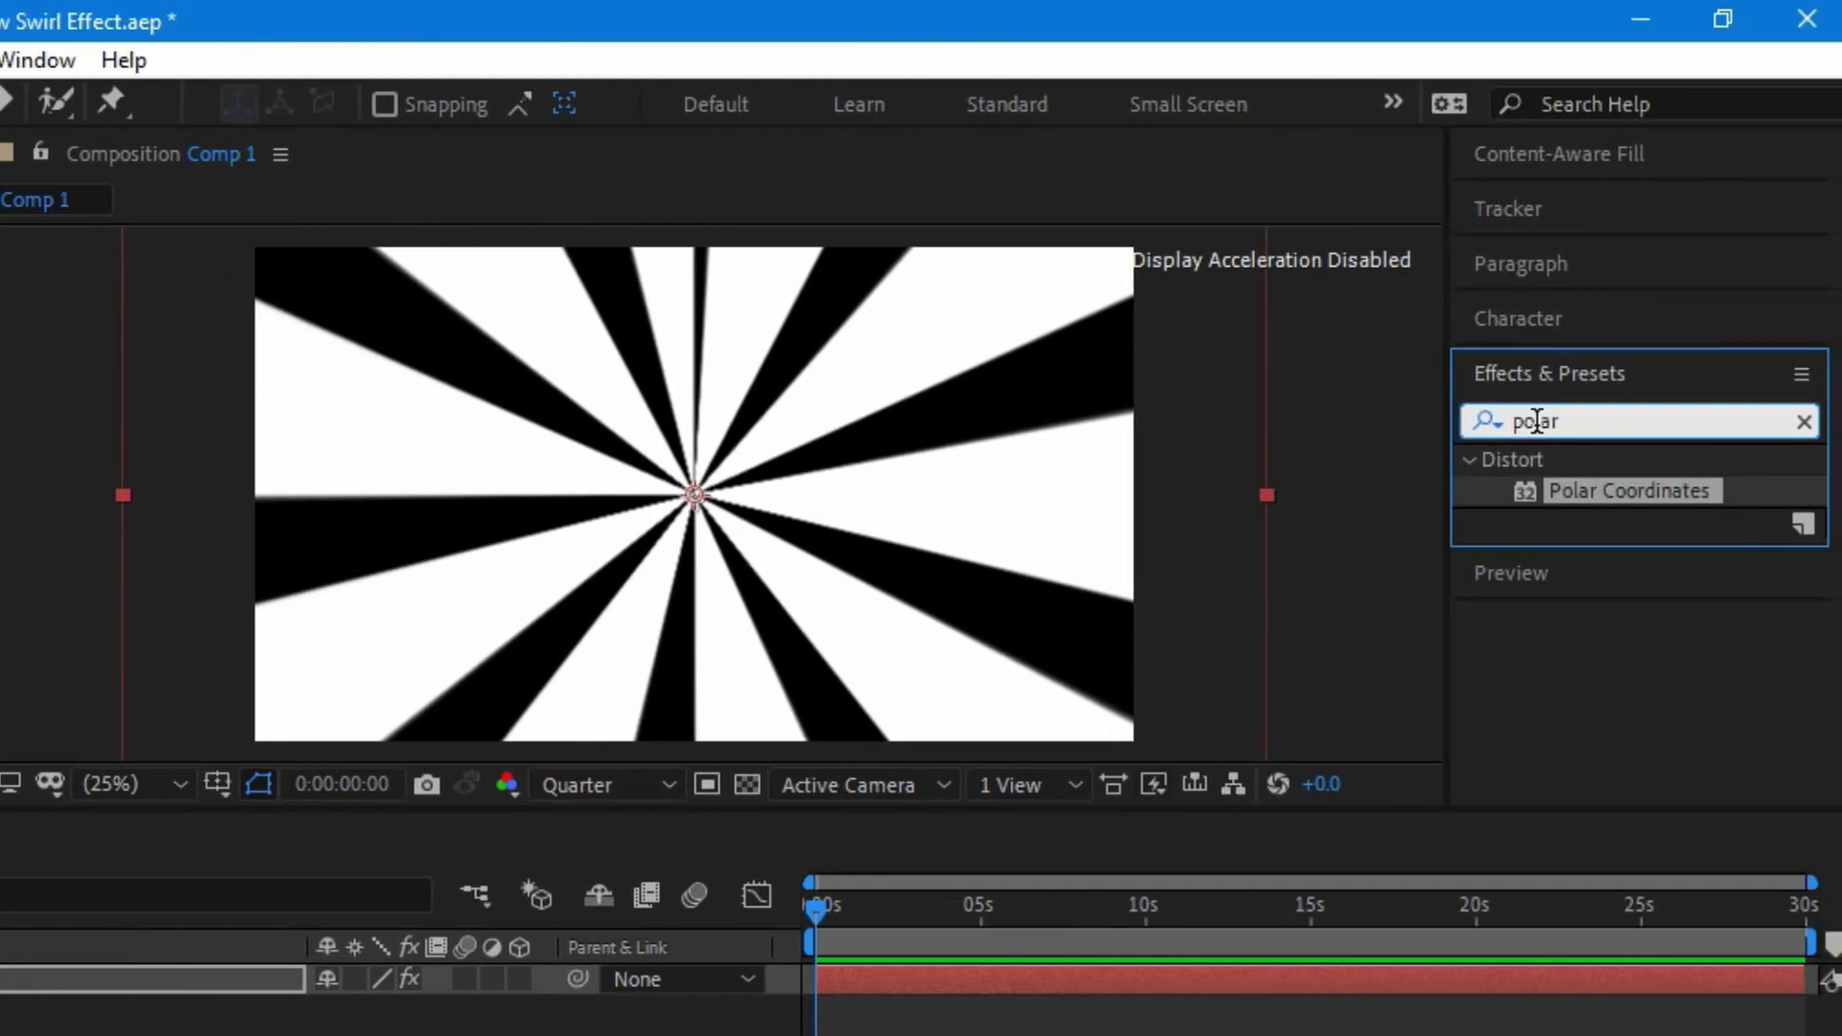
# - Add Twirl to the solid and settle the Angle at 290° with Radius 100
pyautogui.doubleClick(1536, 420)
pyautogui.write('twirl')
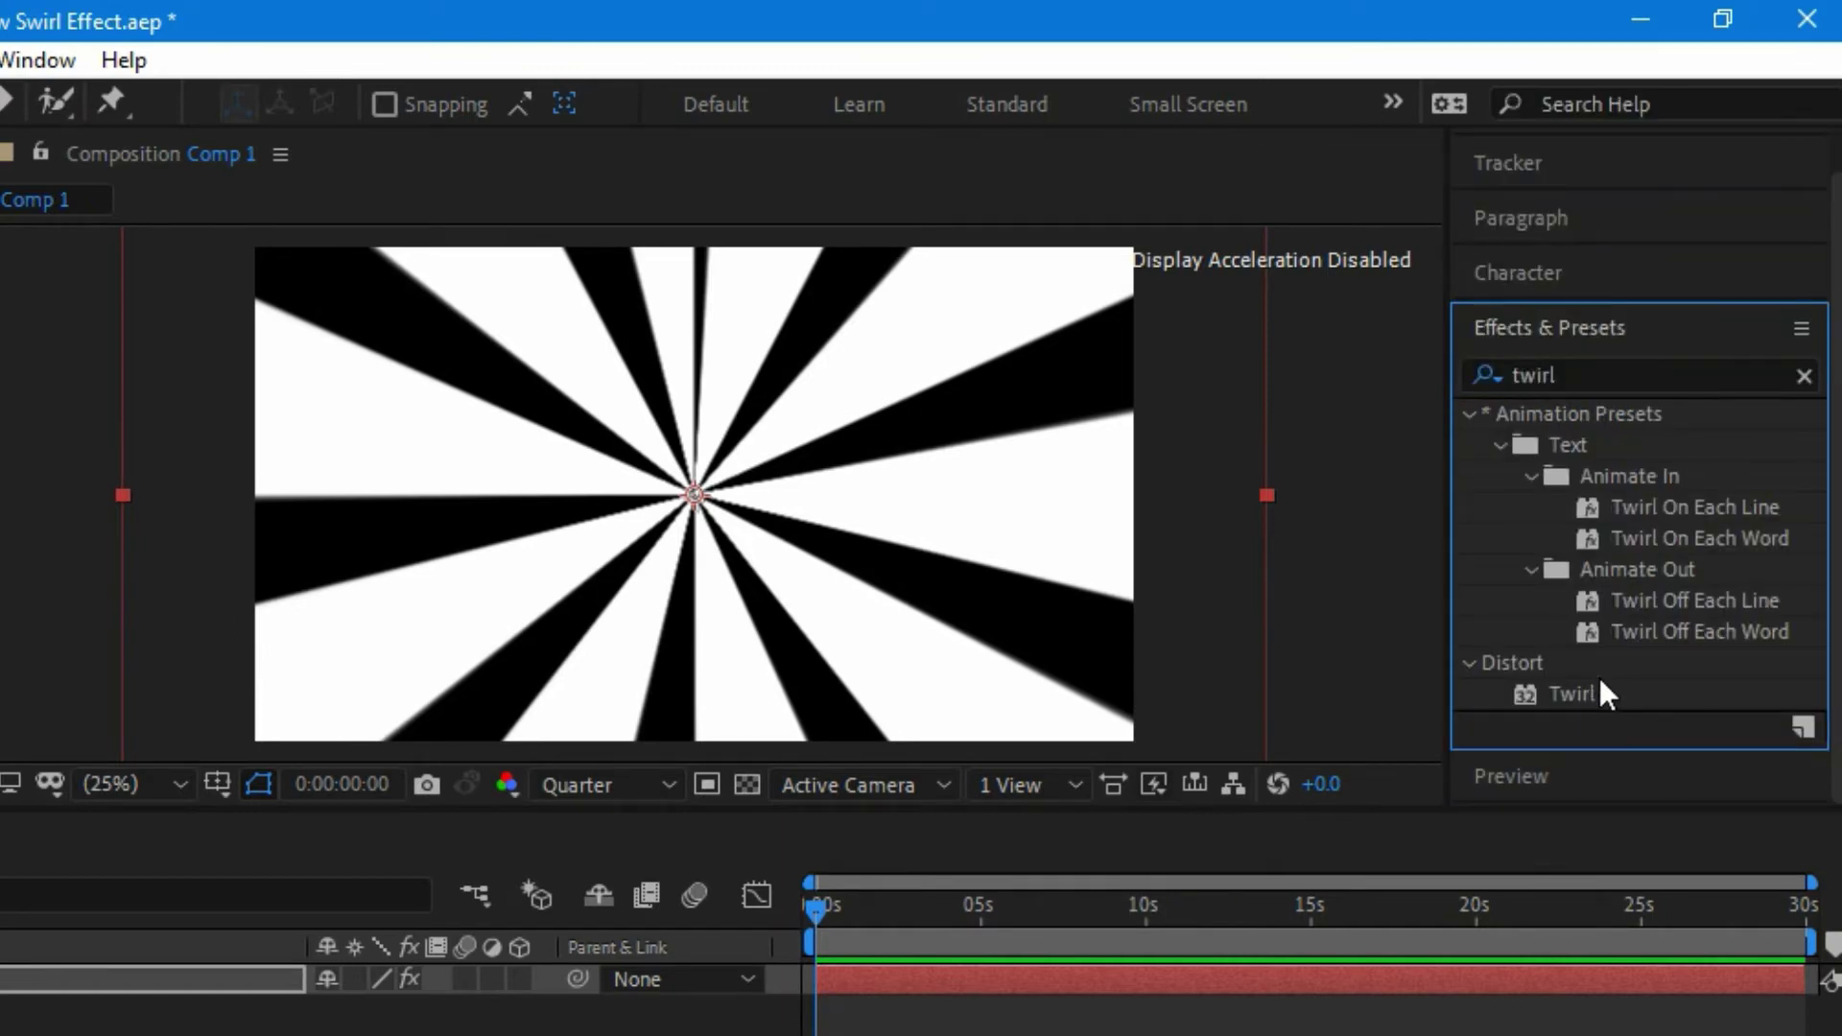
pyautogui.moveTo(1596, 683); pyautogui.dragTo(792, 572)
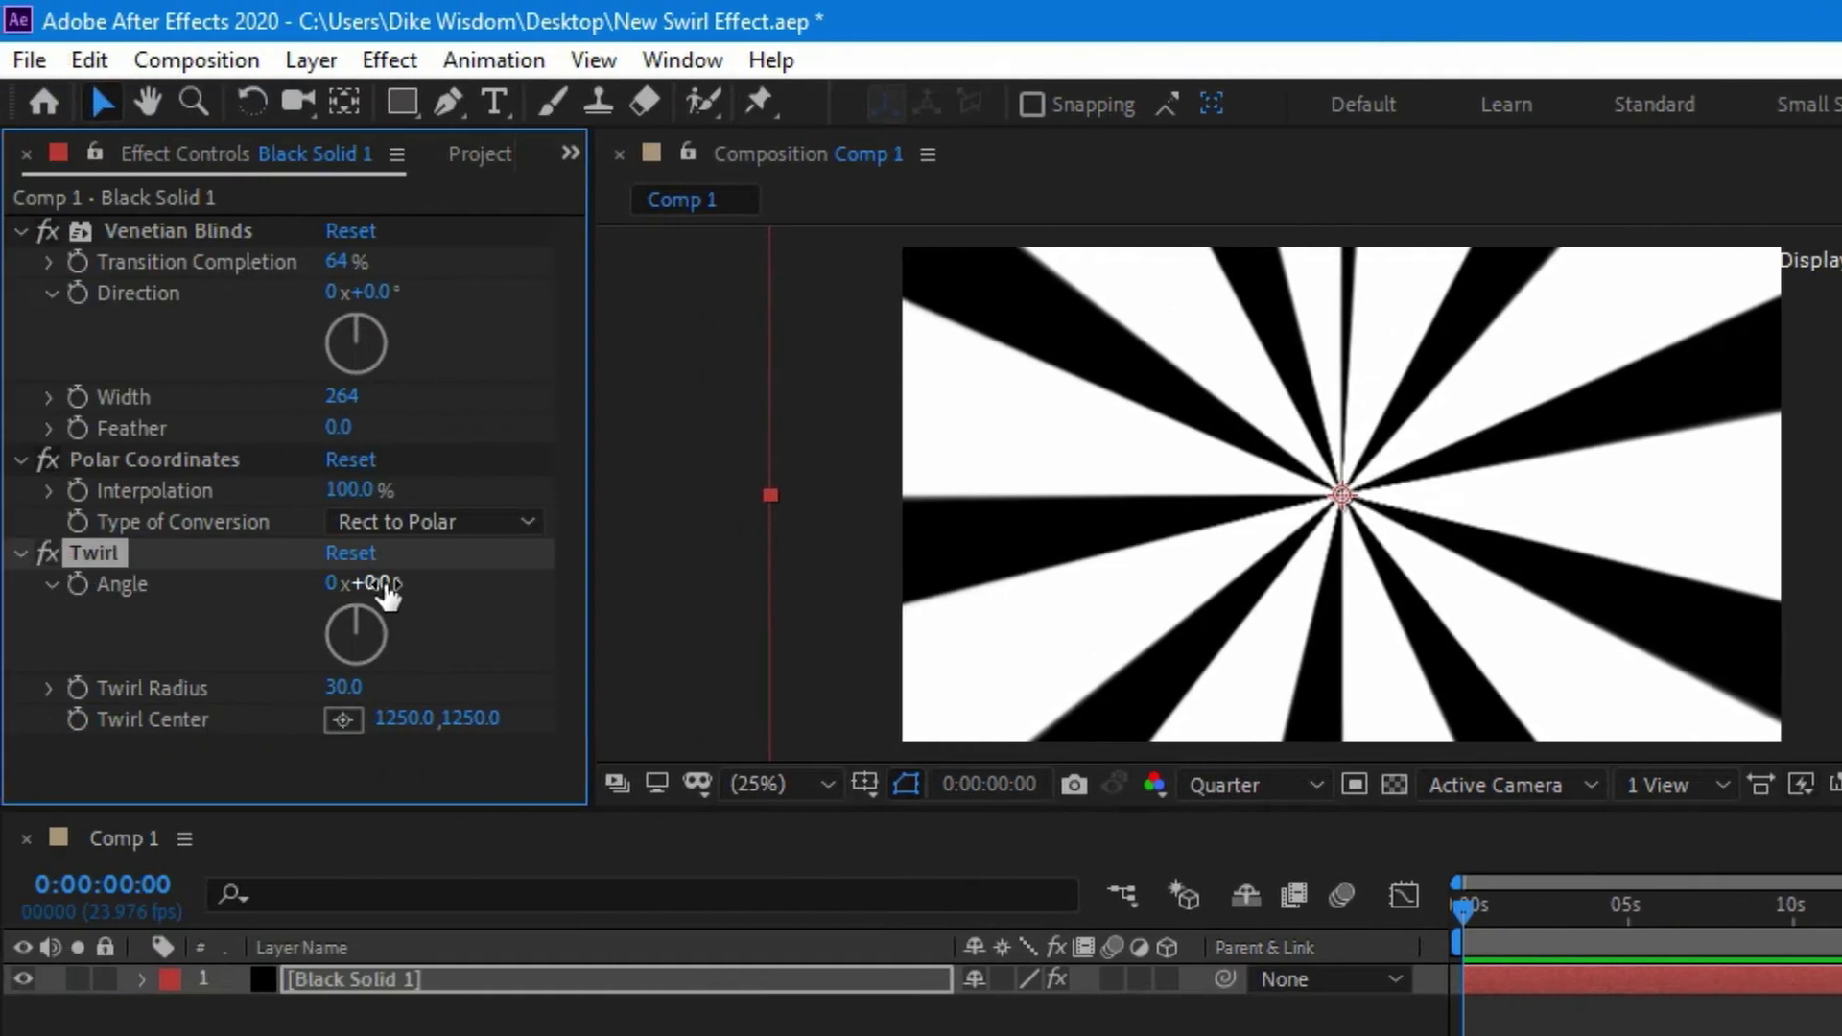
pyautogui.moveTo(387, 590); pyautogui.dragTo(660, 583)
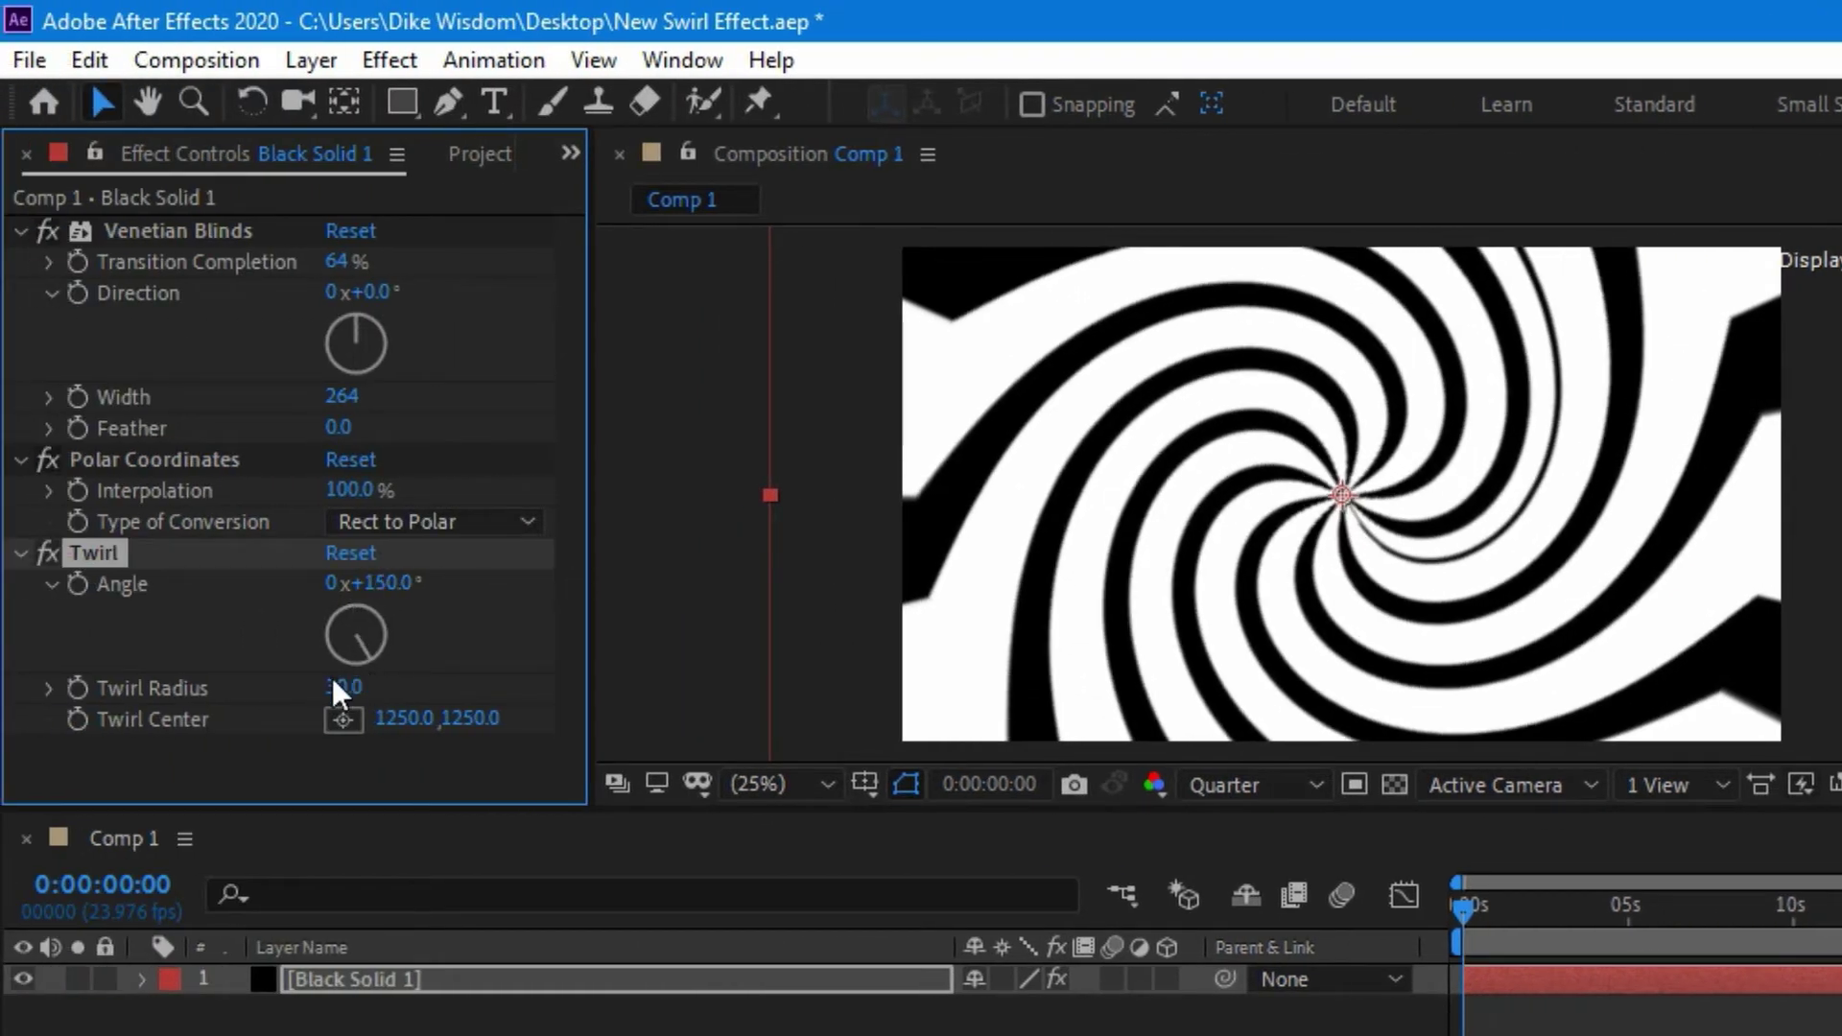
pyautogui.moveTo(345, 687); pyautogui.dragTo(537, 688)
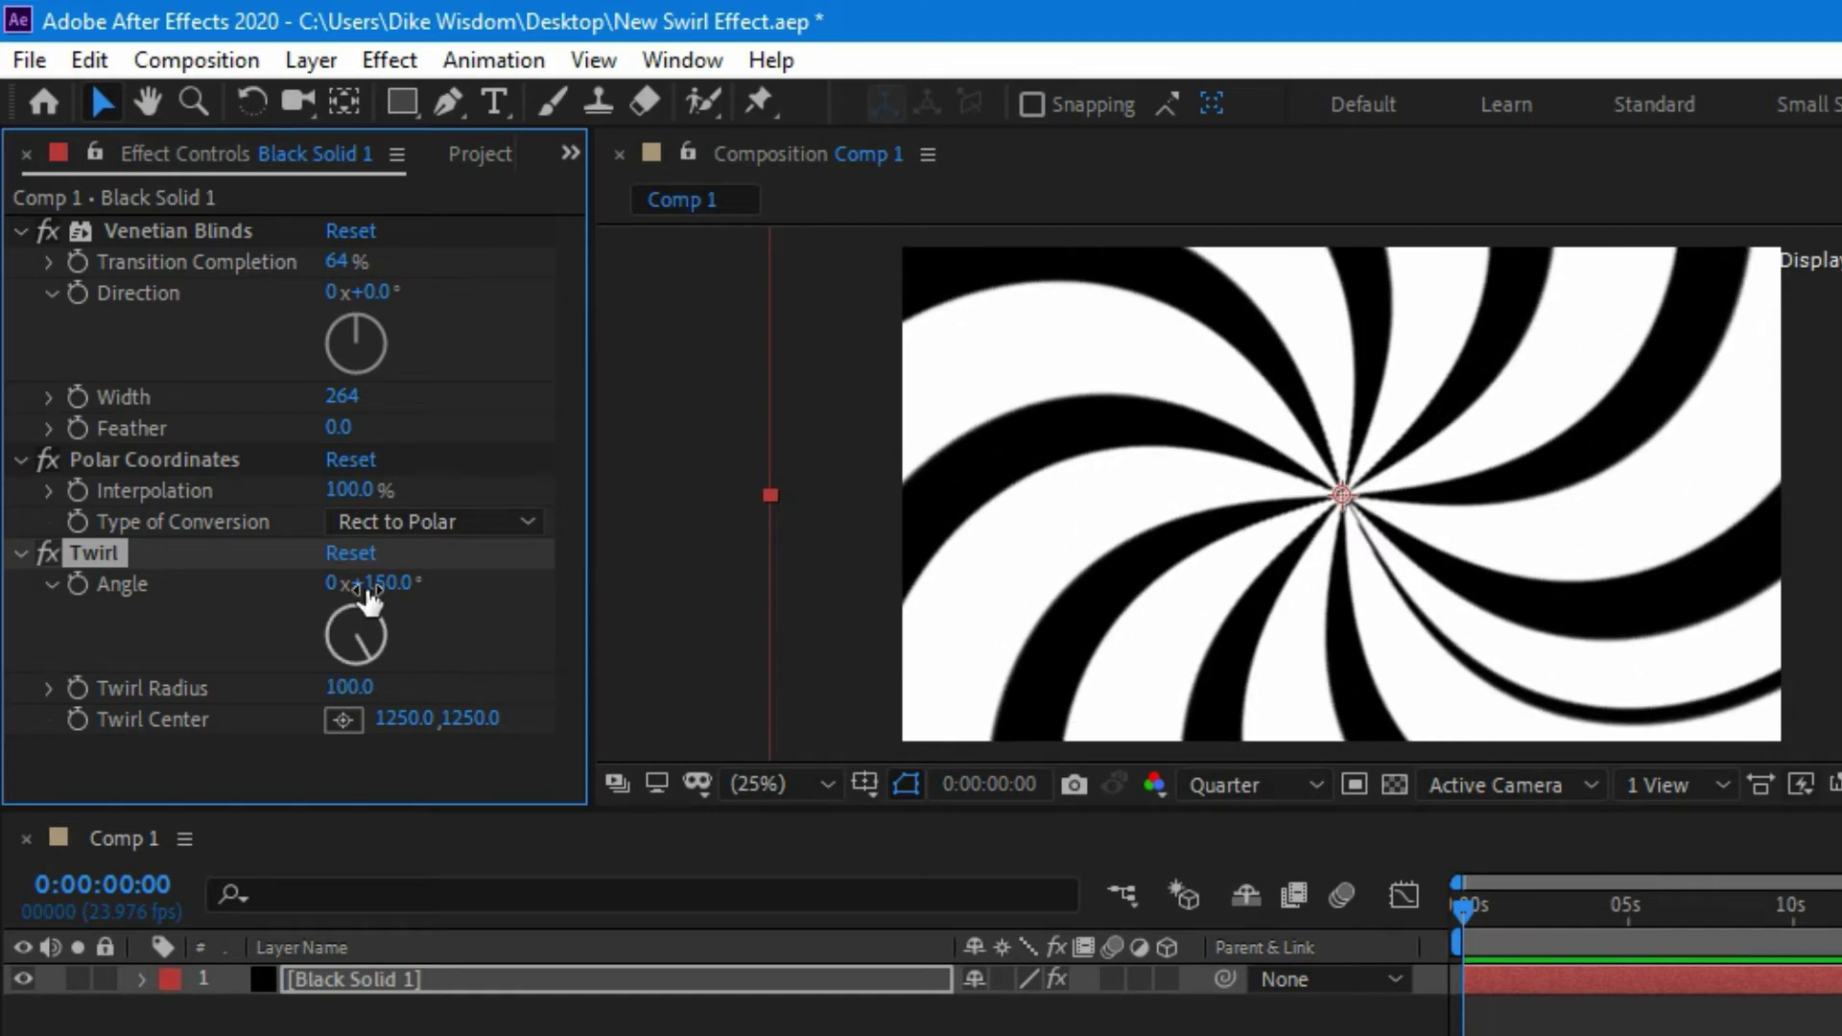
pyautogui.moveTo(398, 581); pyautogui.dragTo(28, 555)
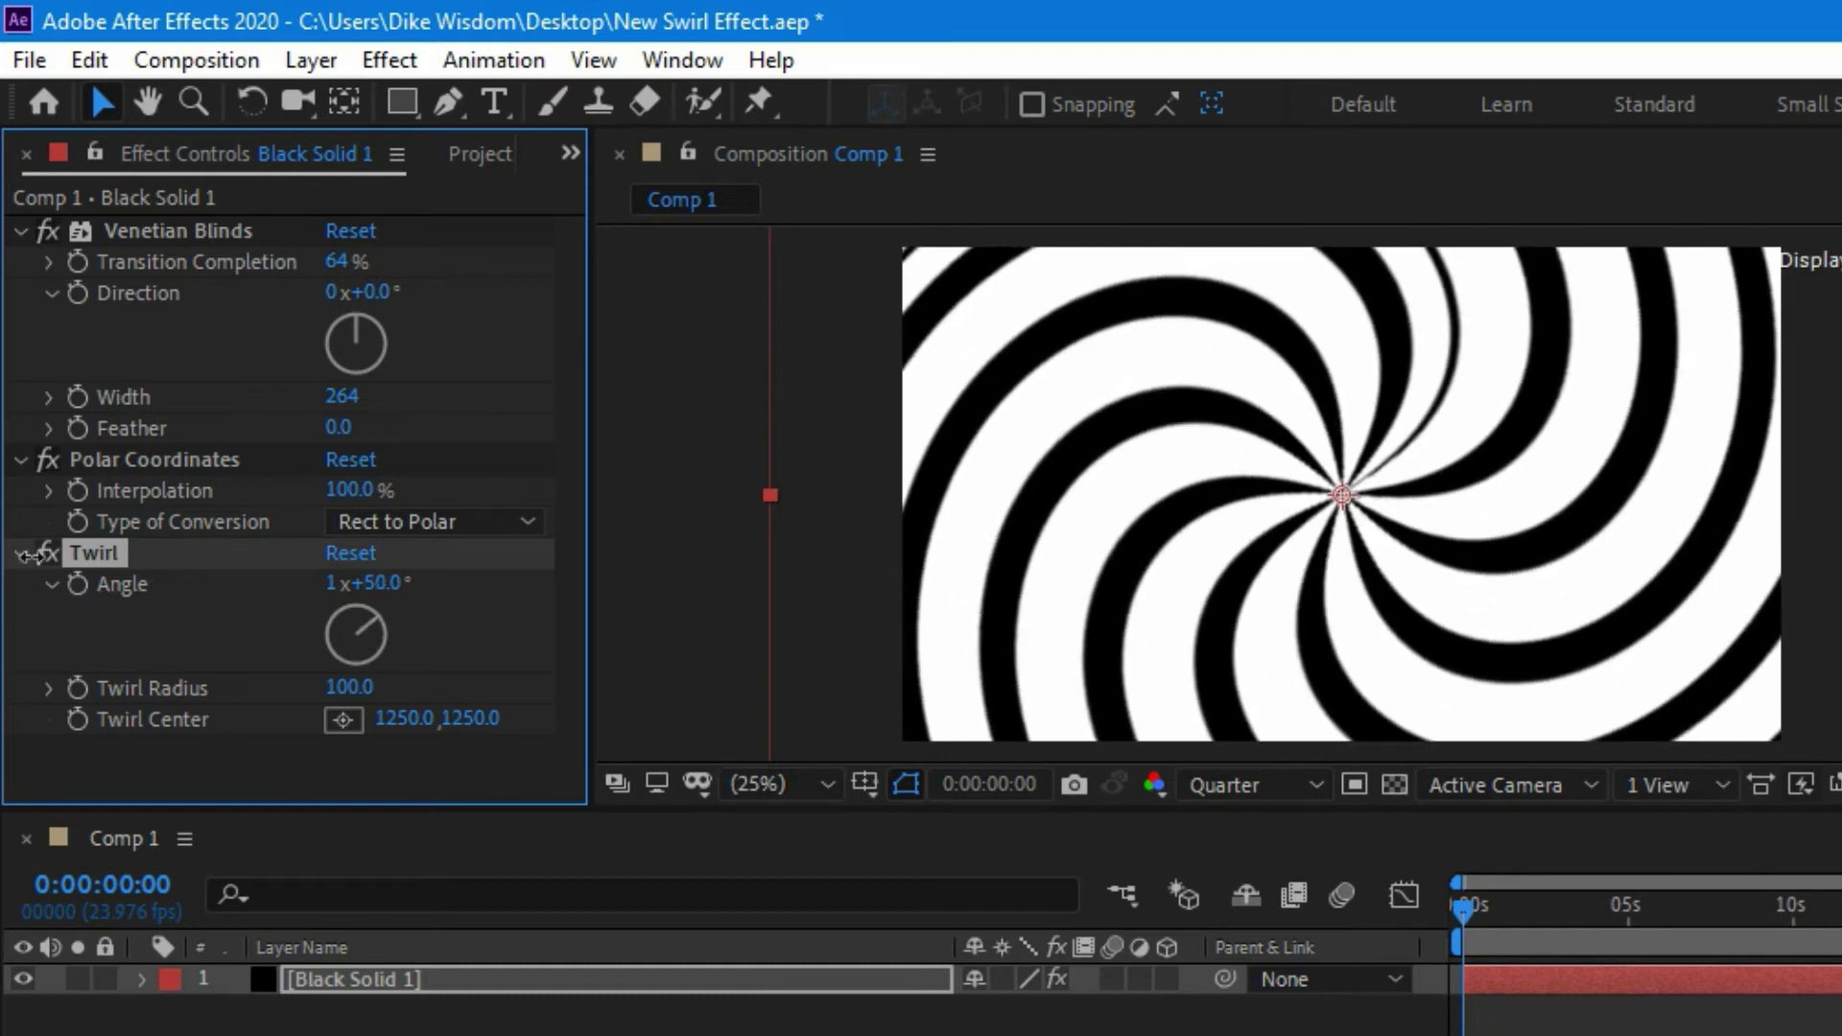
pyautogui.moveTo(362, 582); pyautogui.dragTo(105, 634)
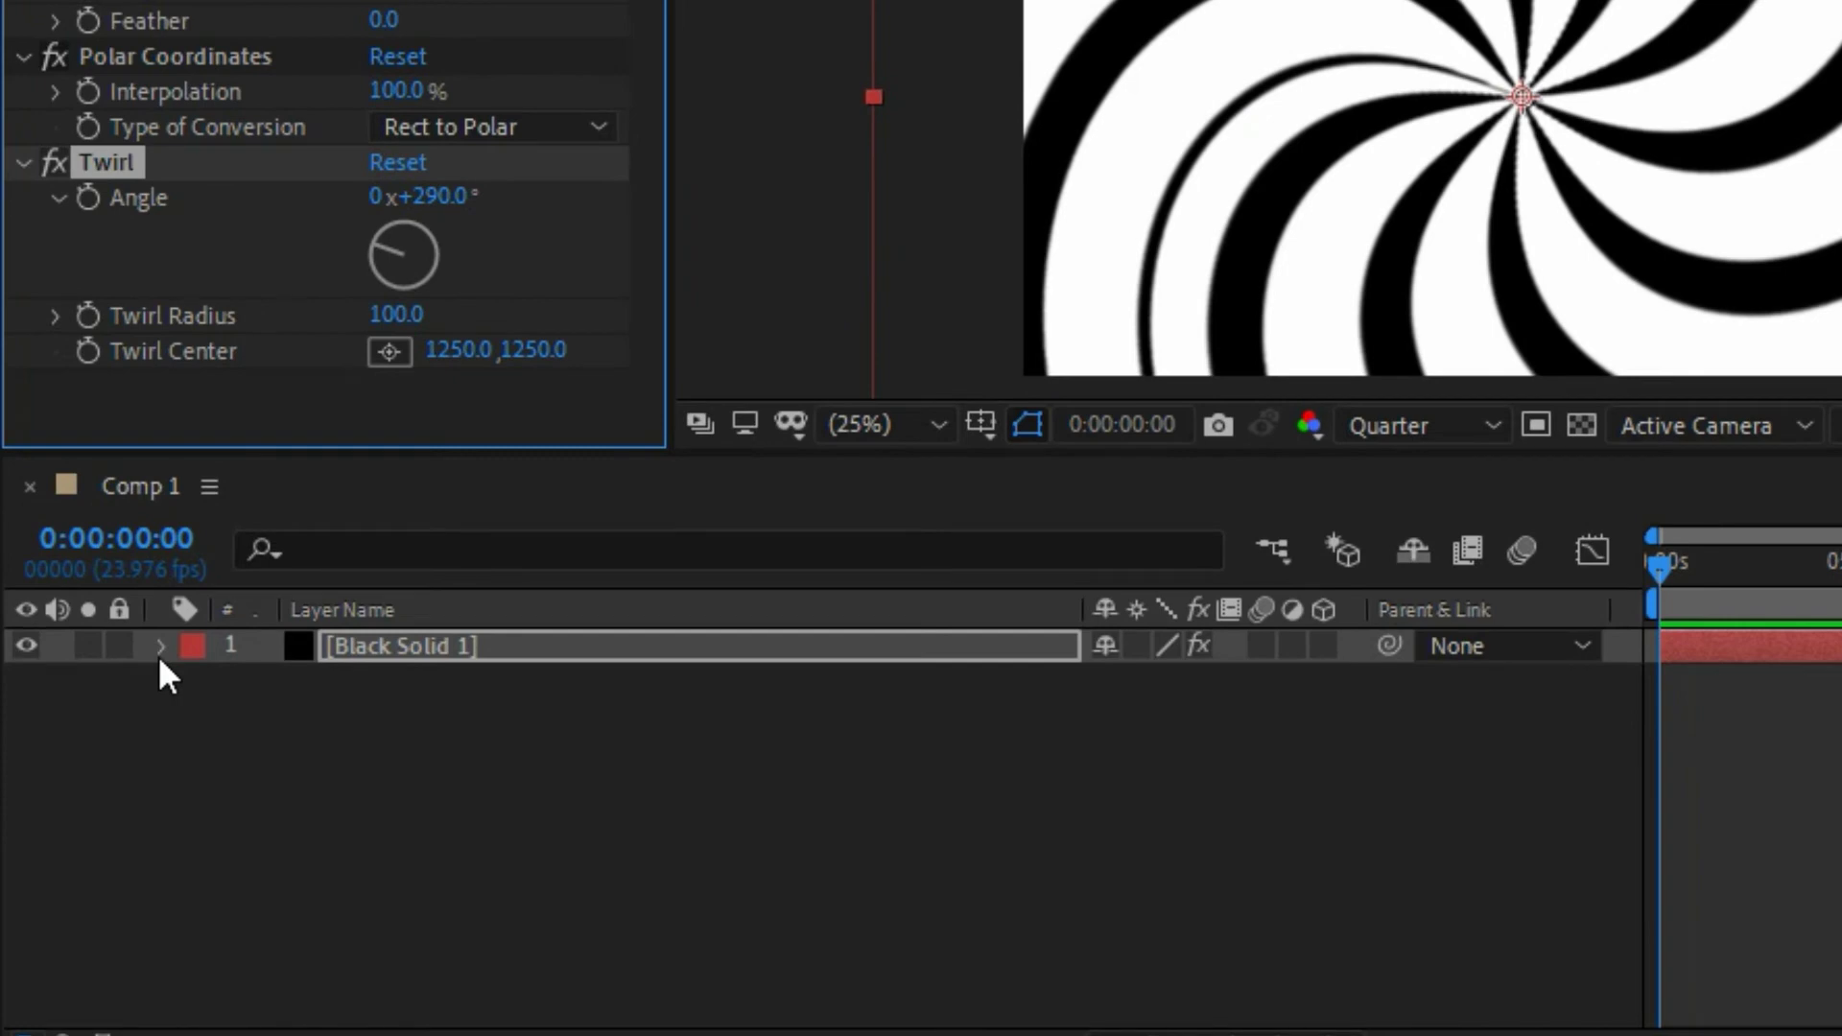
# - Expand Black Solid 1 to show its Transform properties, hiding the effects list
pyautogui.click(160, 644)
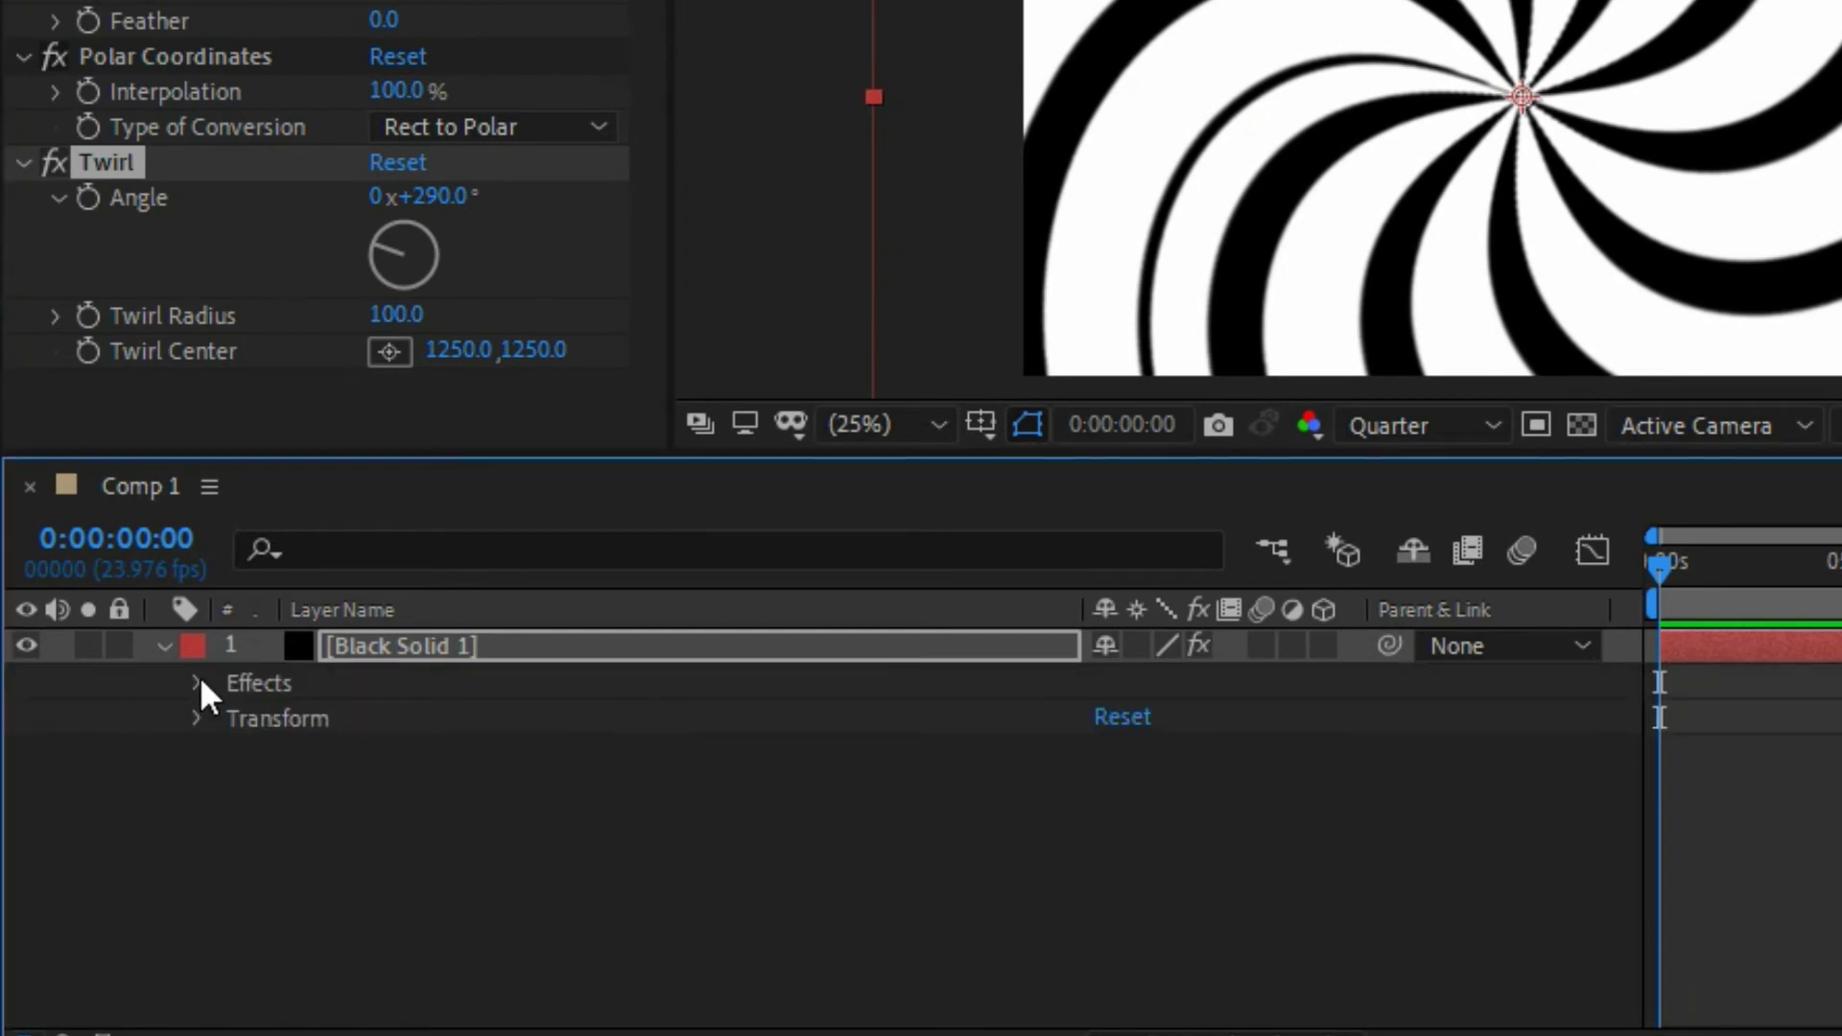
pyautogui.click(198, 683)
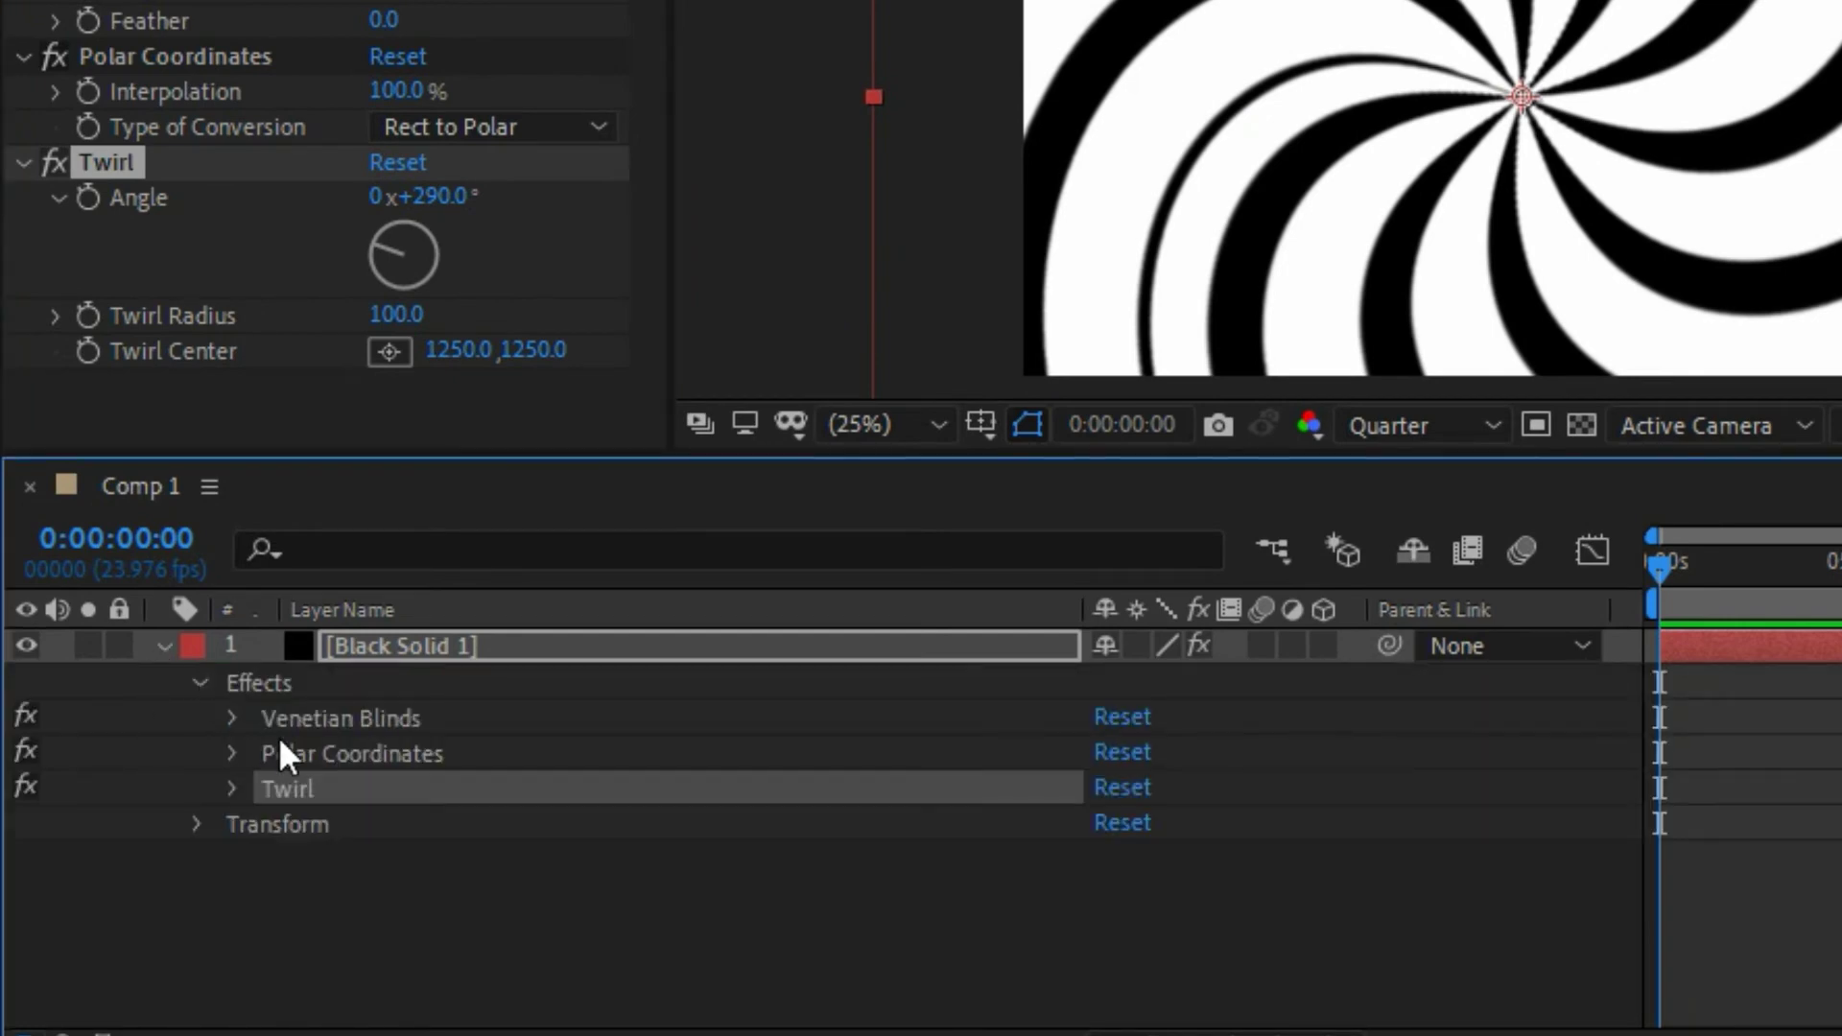
pyautogui.click(198, 824)
pyautogui.click(198, 671)
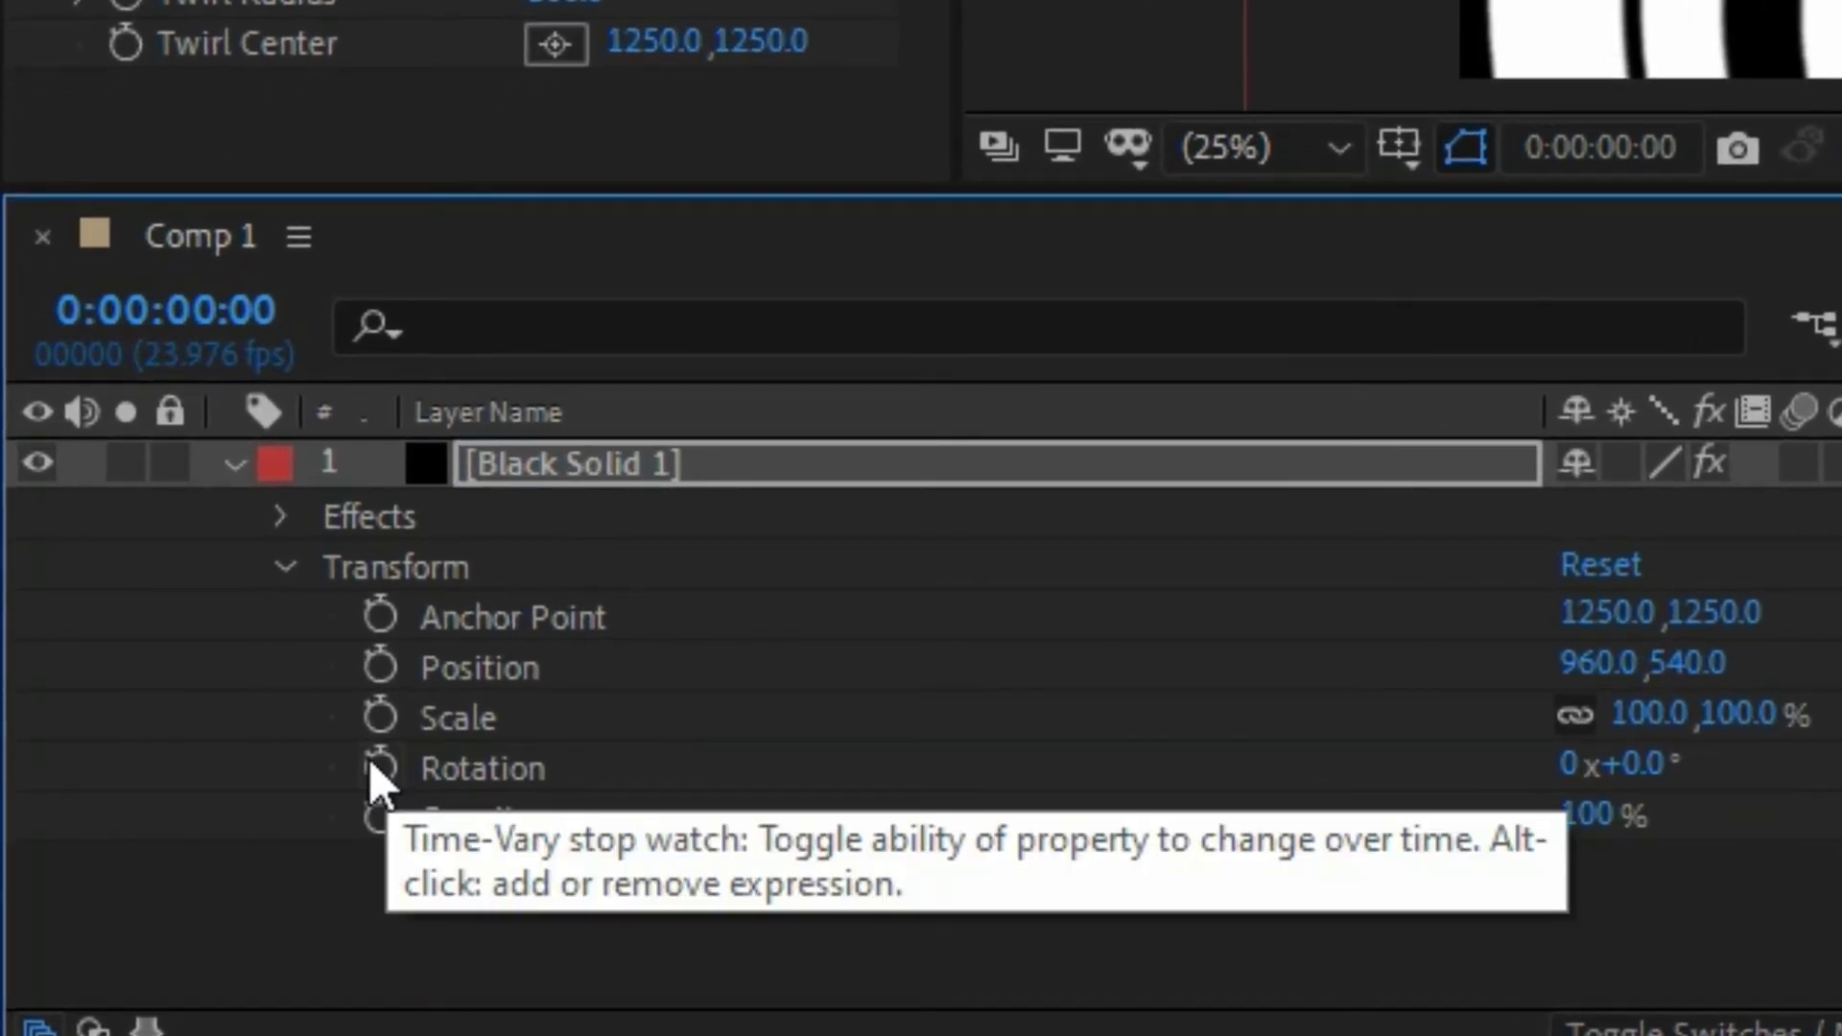
# - Add a Rotation expression: transform.rotation, then time*10+value on a new line
pyautogui.keyDown('alt'); pyautogui.click(376, 763); pyautogui.keyUp('alt')
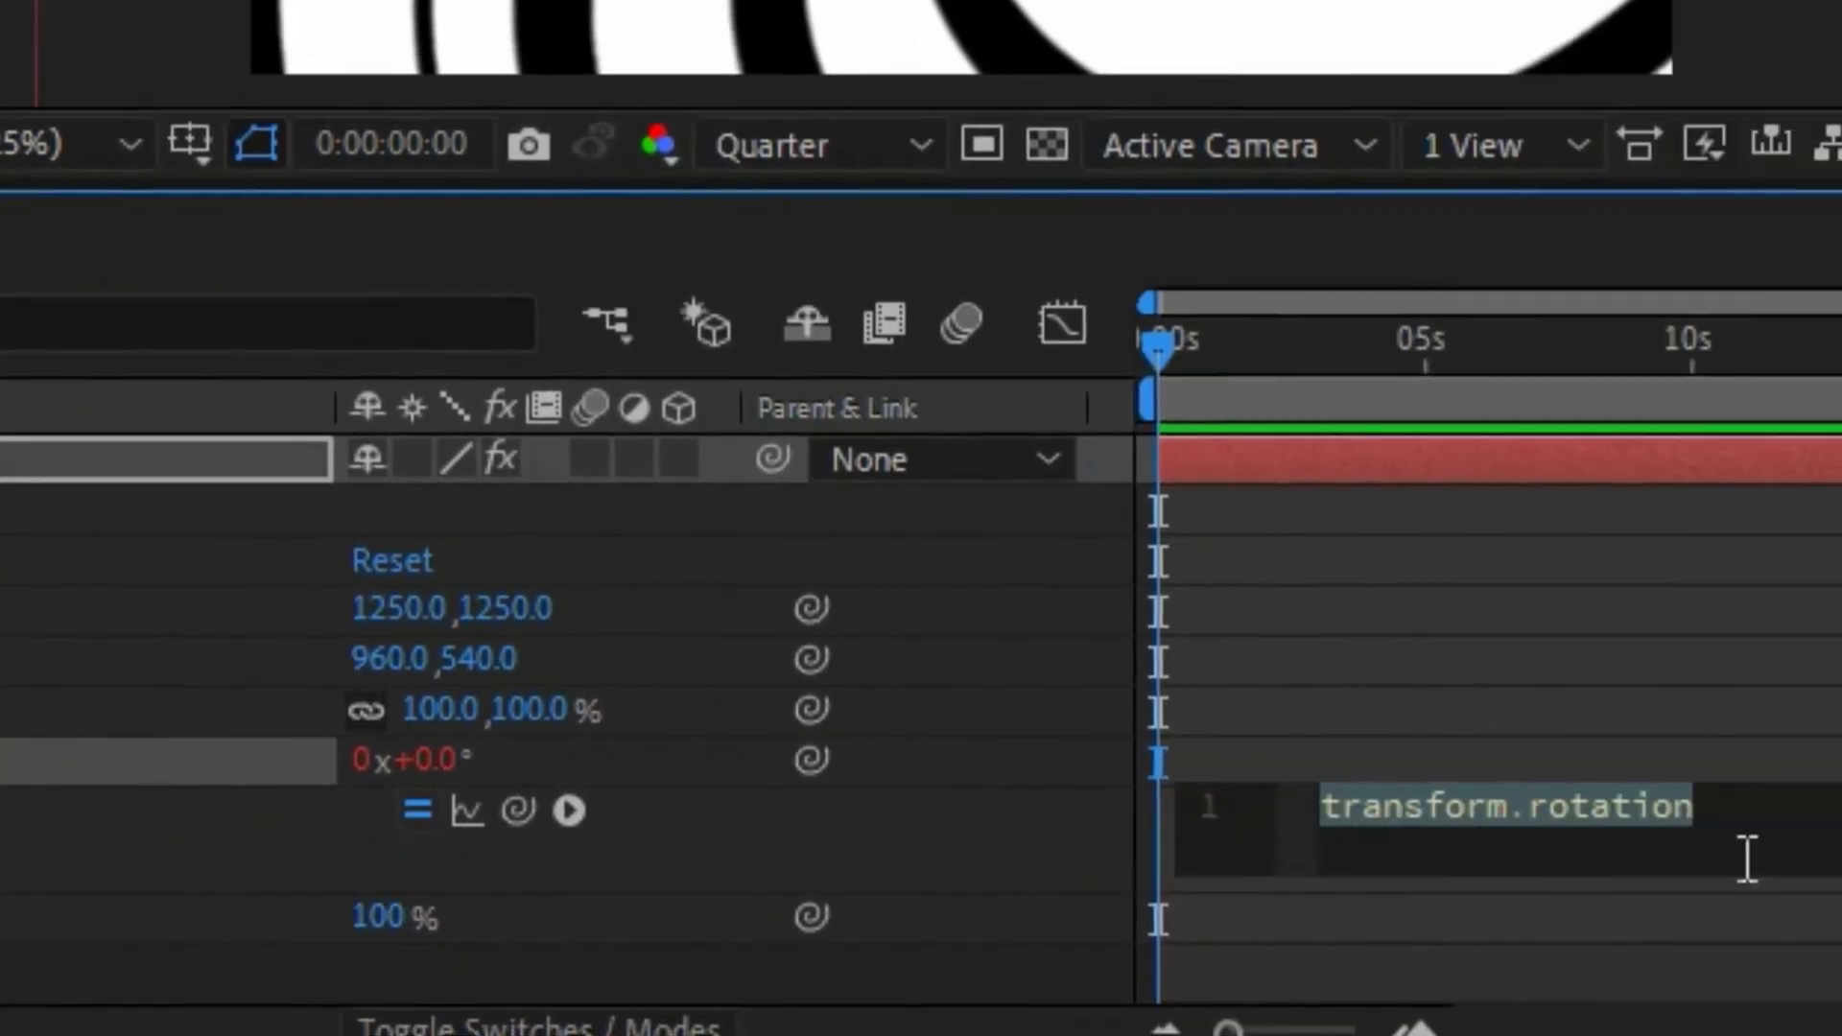
pyautogui.click(1841, 860)
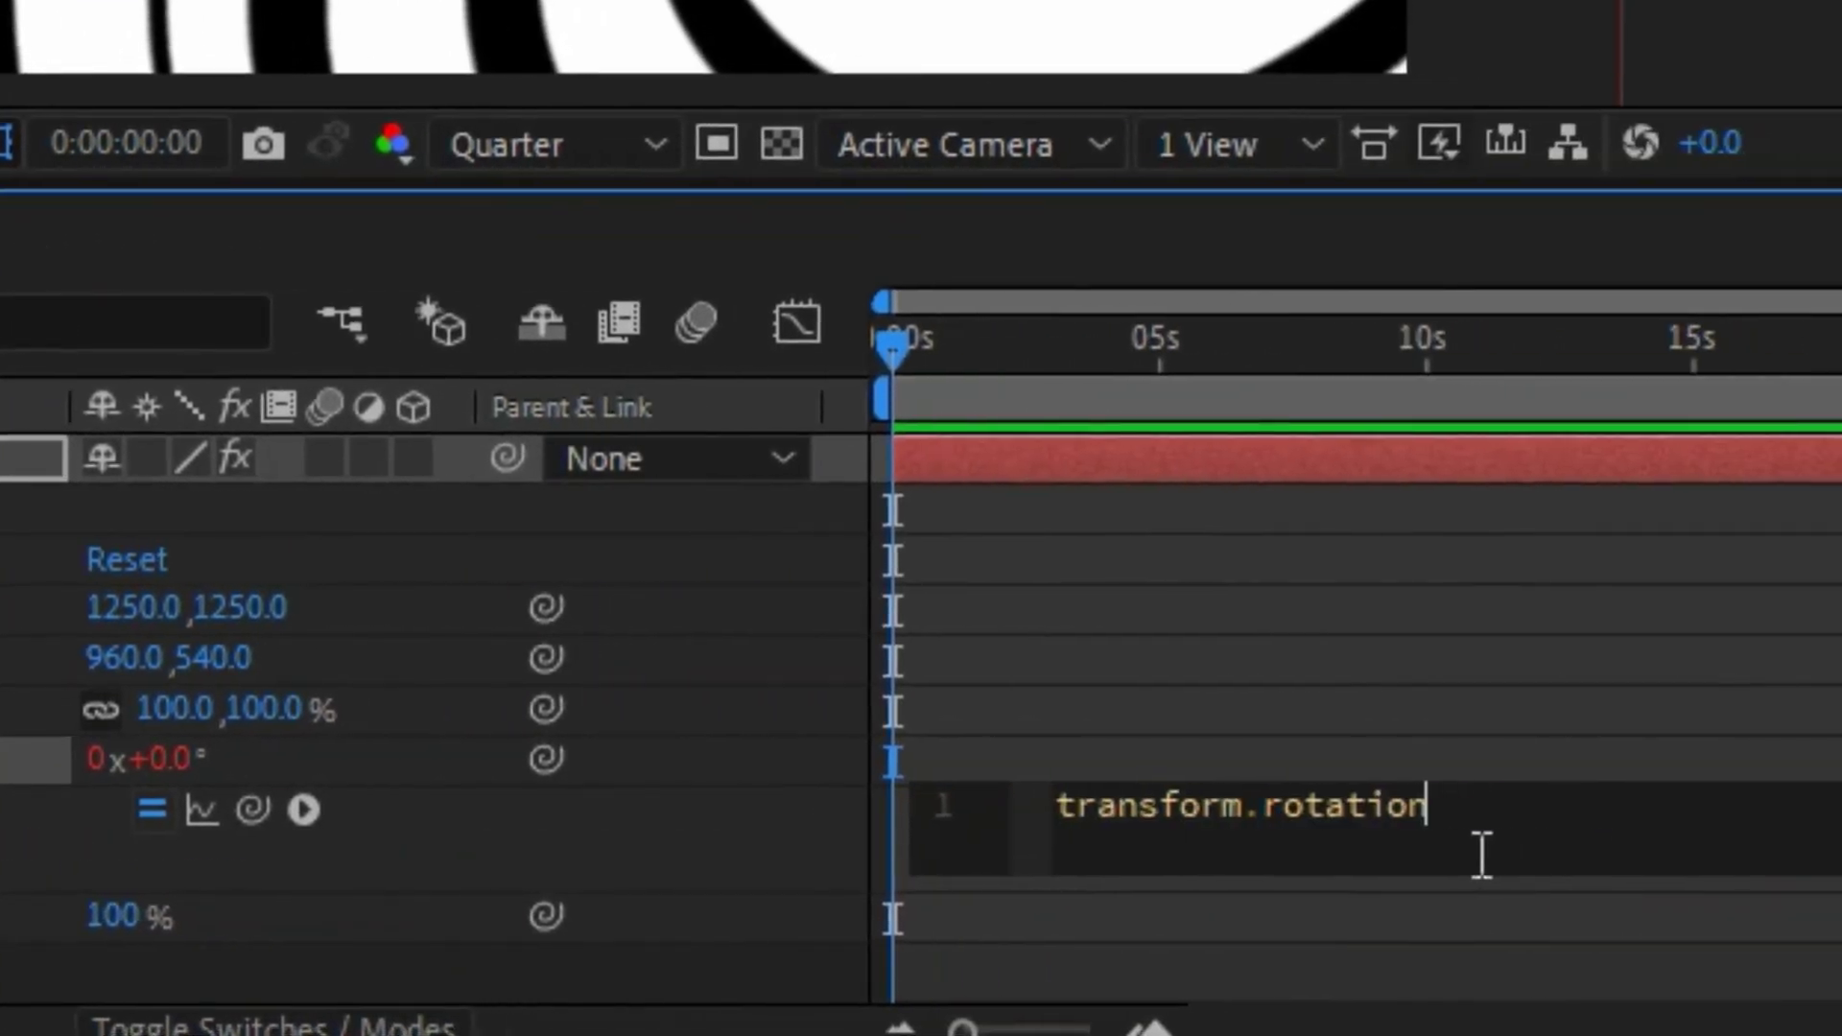
pyautogui.press('Return')
pyautogui.write('time*')
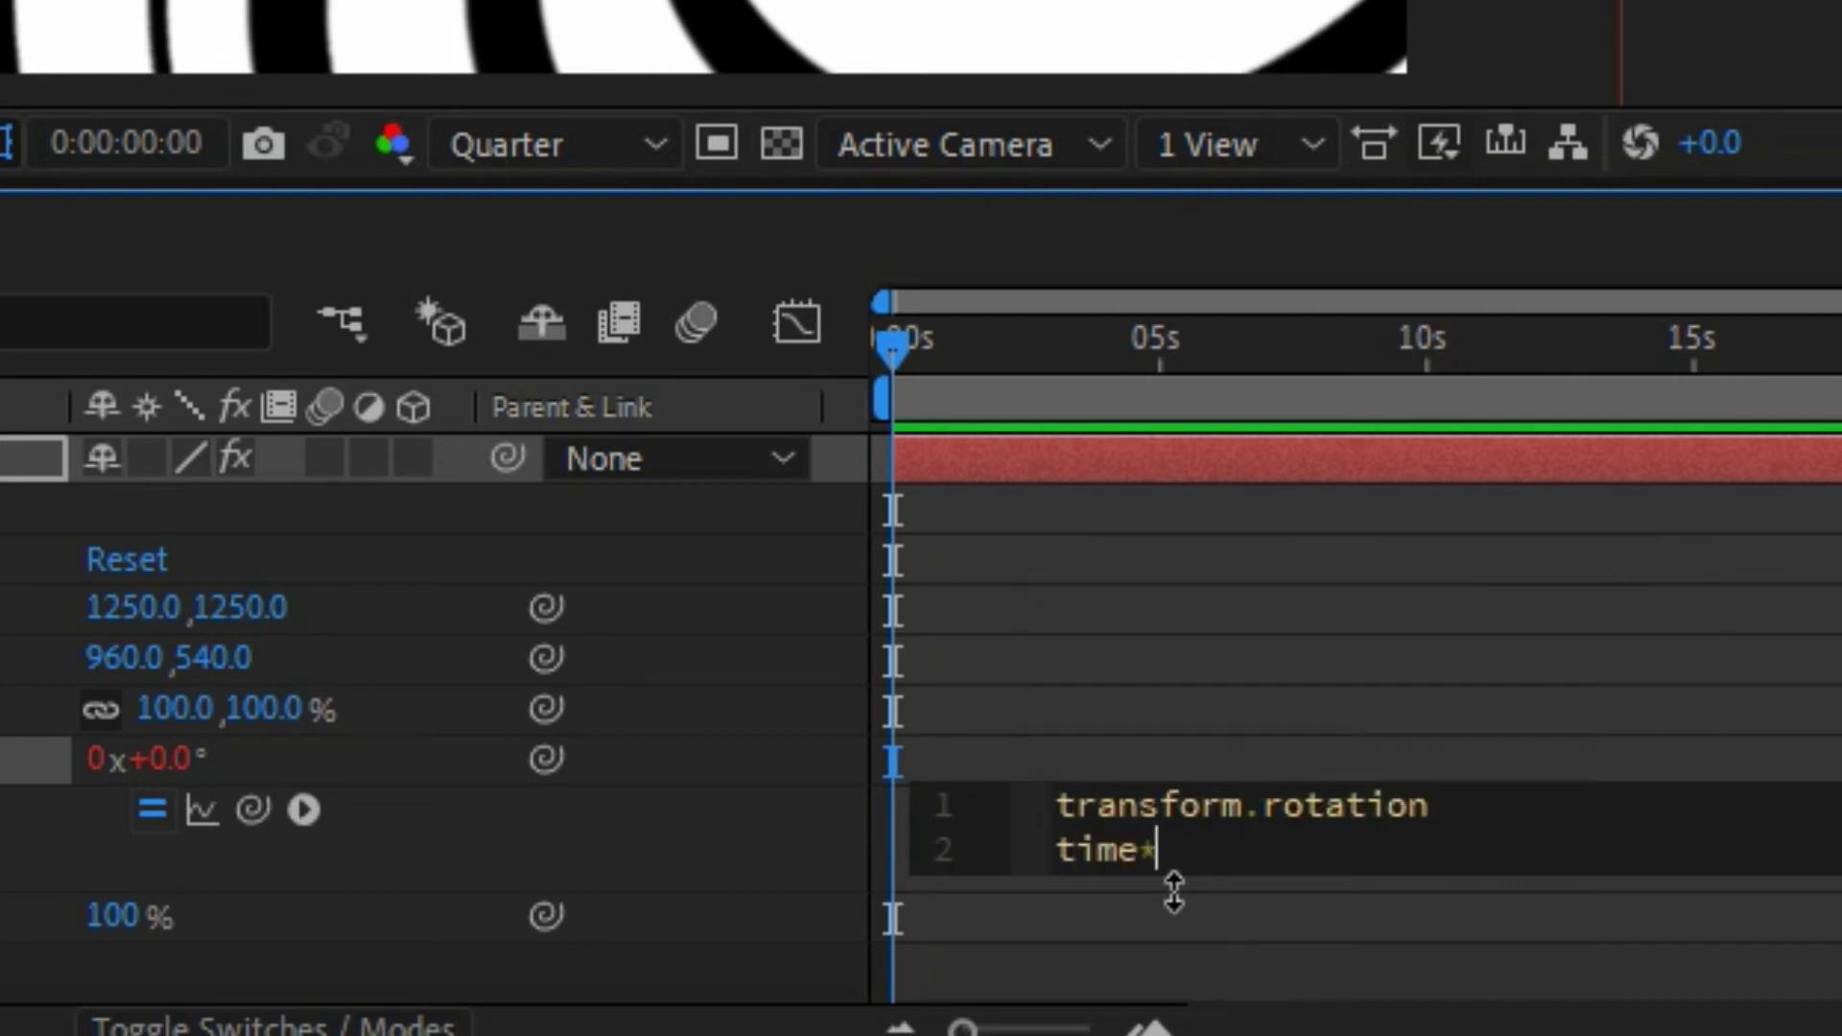
pyautogui.write('10')
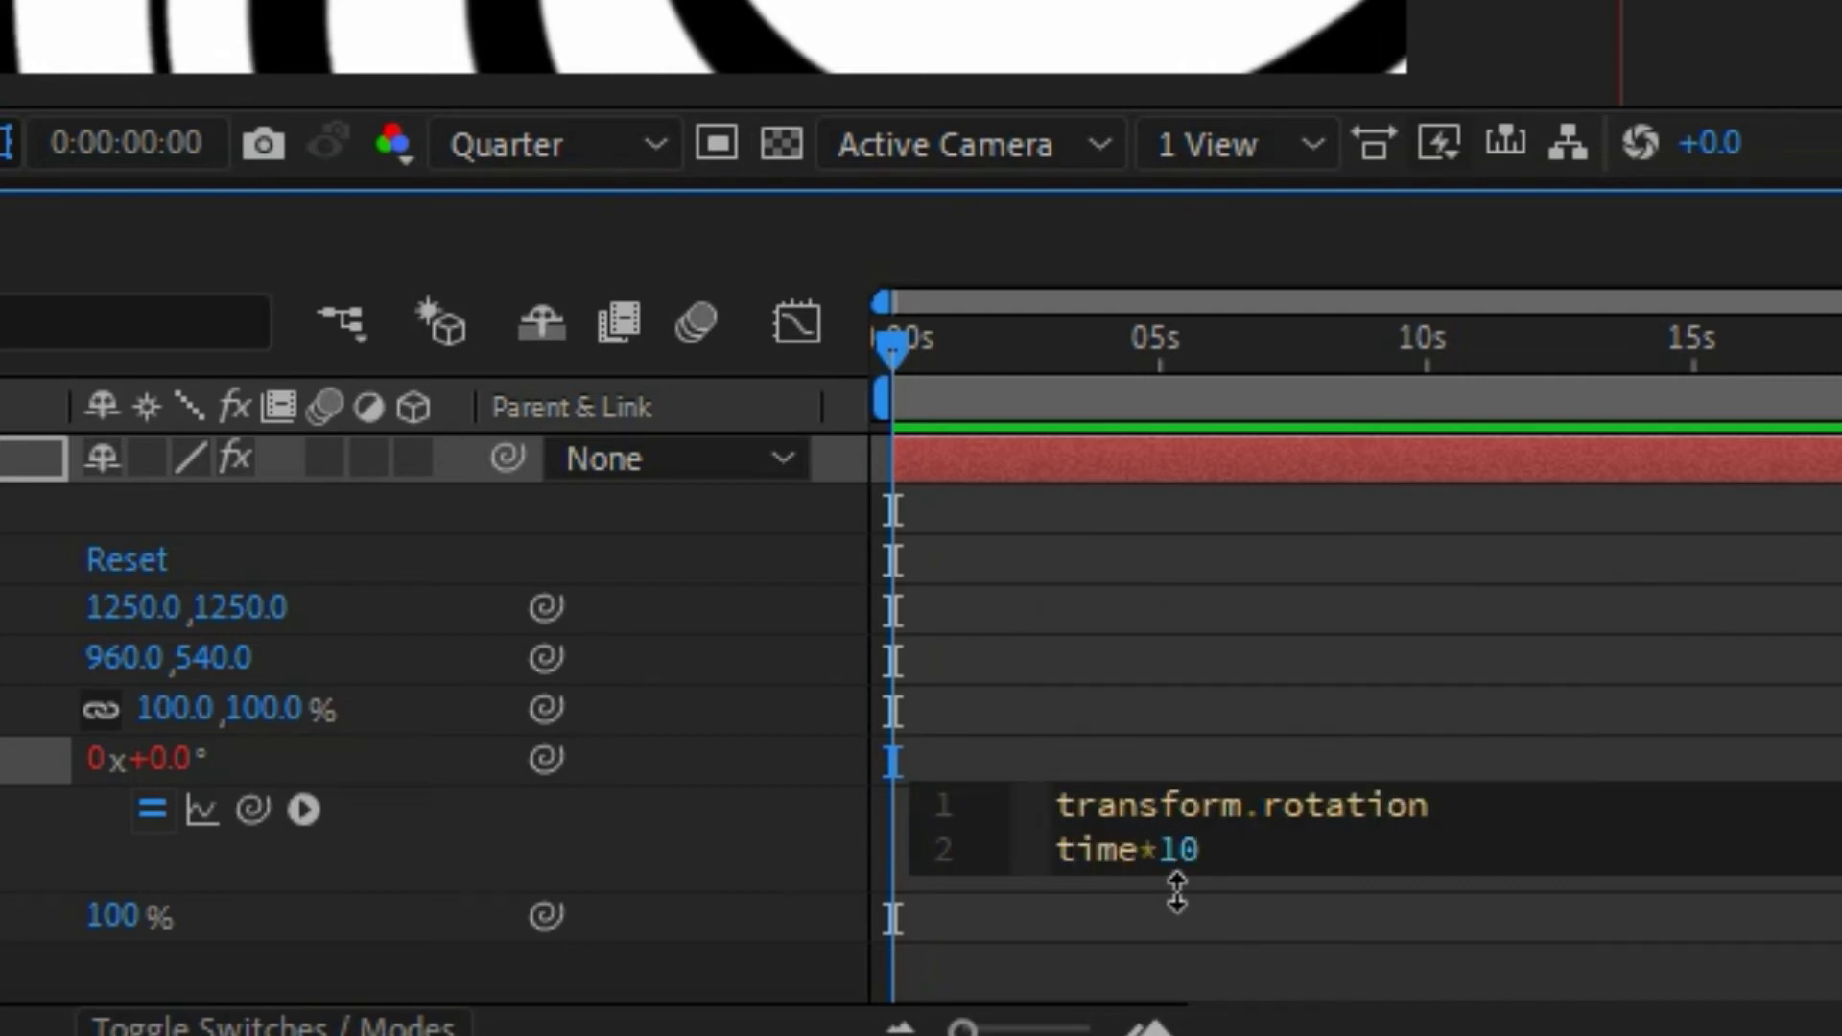
pyautogui.write('+value')
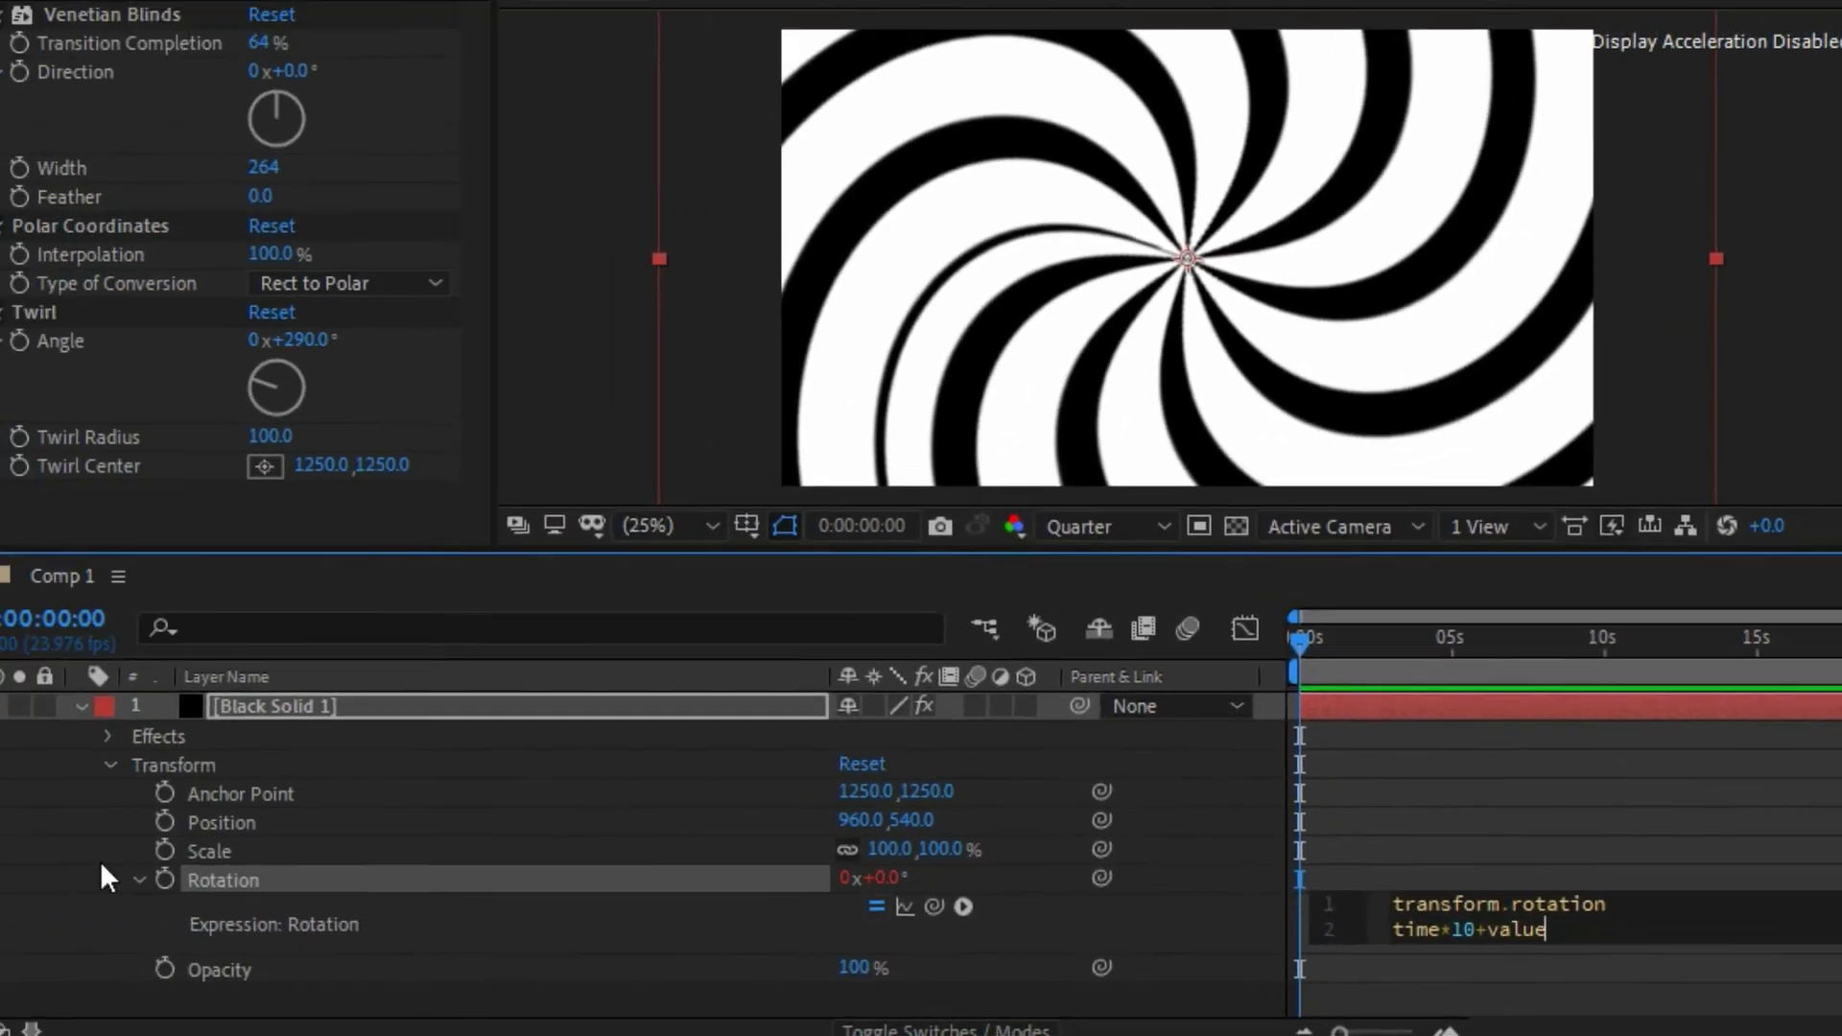
# - Finish the rotation expression and collapse the layer's property groups
pyautogui.click(152, 771)
pyautogui.click(153, 773)
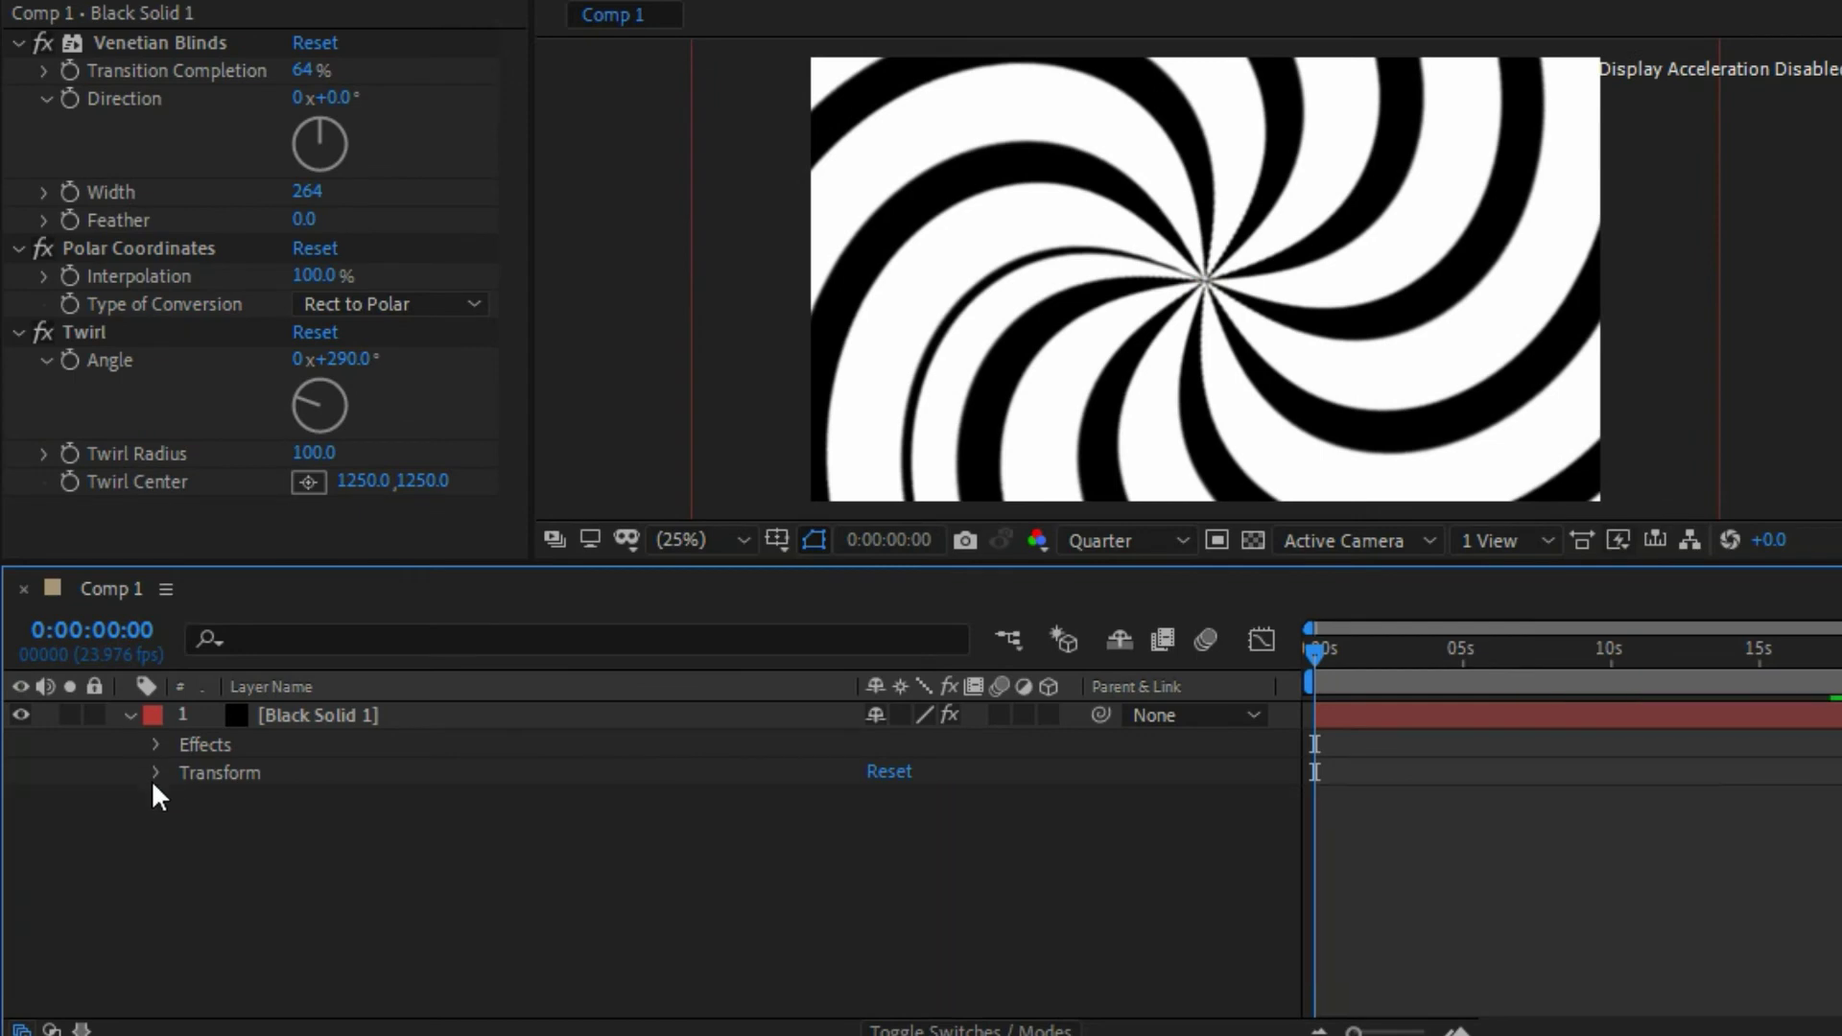
pyautogui.click(125, 717)
# - Preview the spinning spiral until about 9 seconds, then select Black Solid 1
pyautogui.press('space')
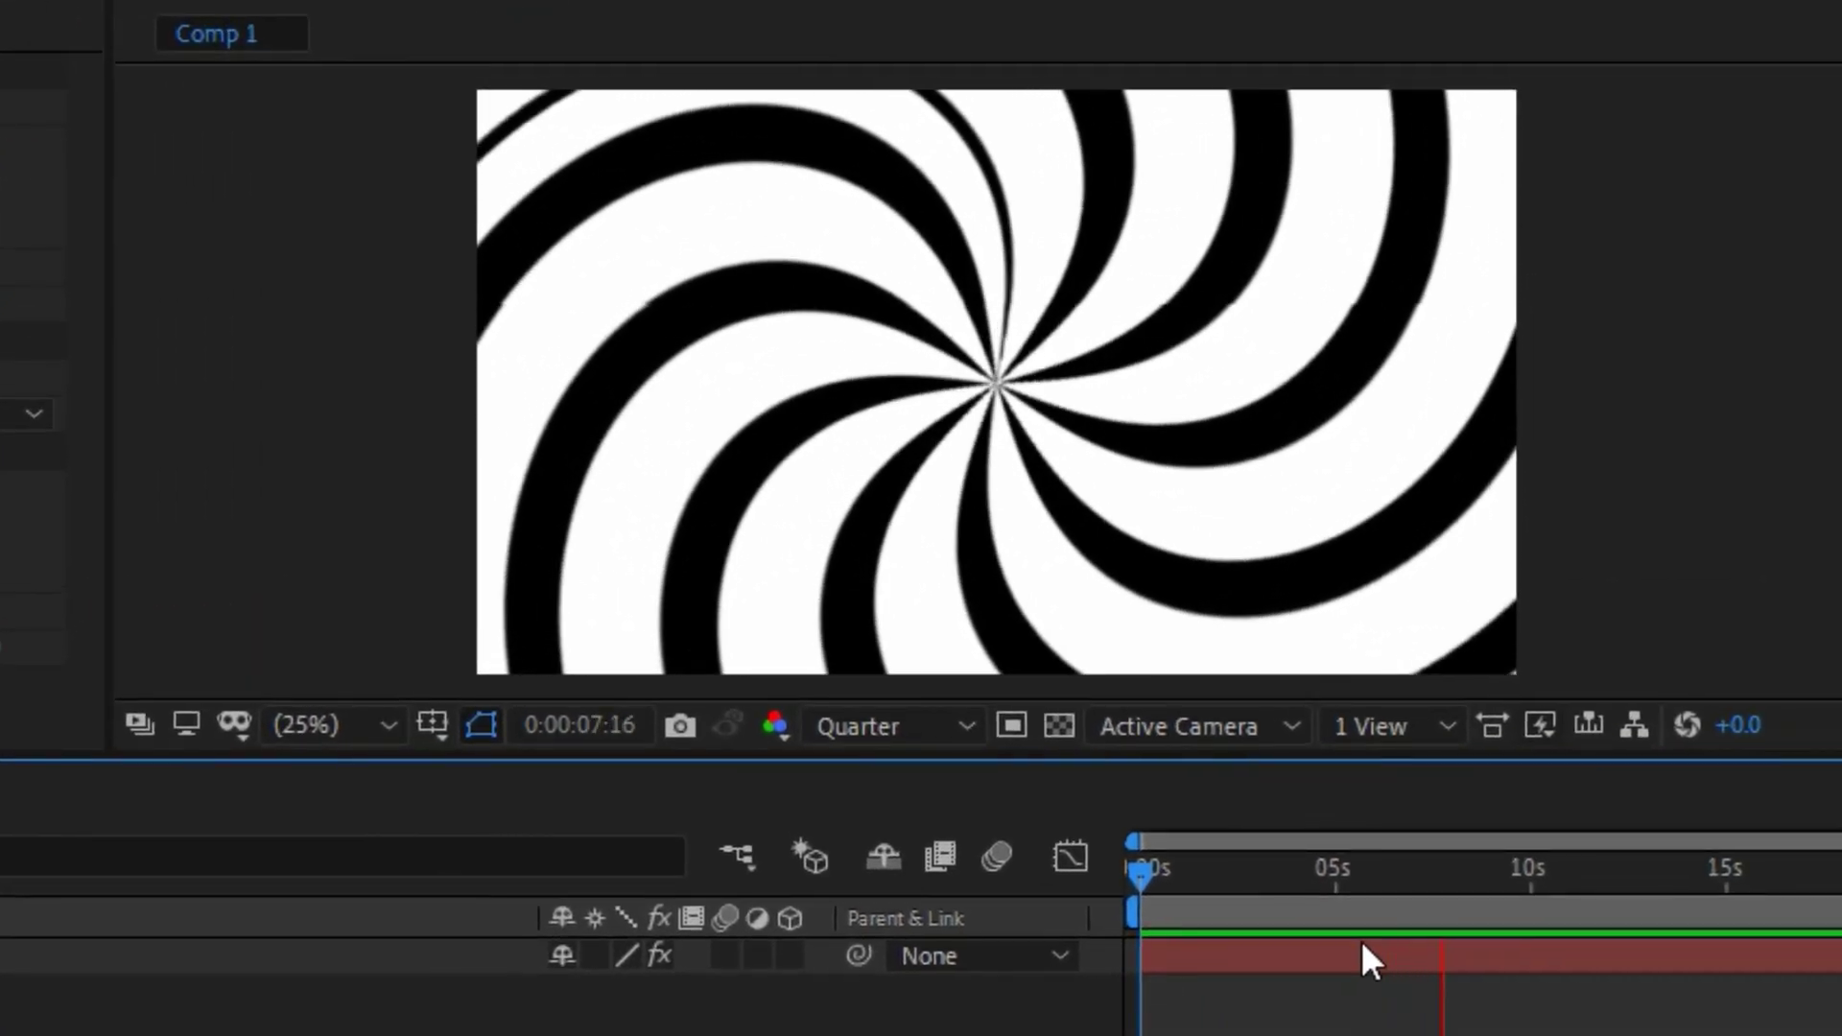
pyautogui.press('space')
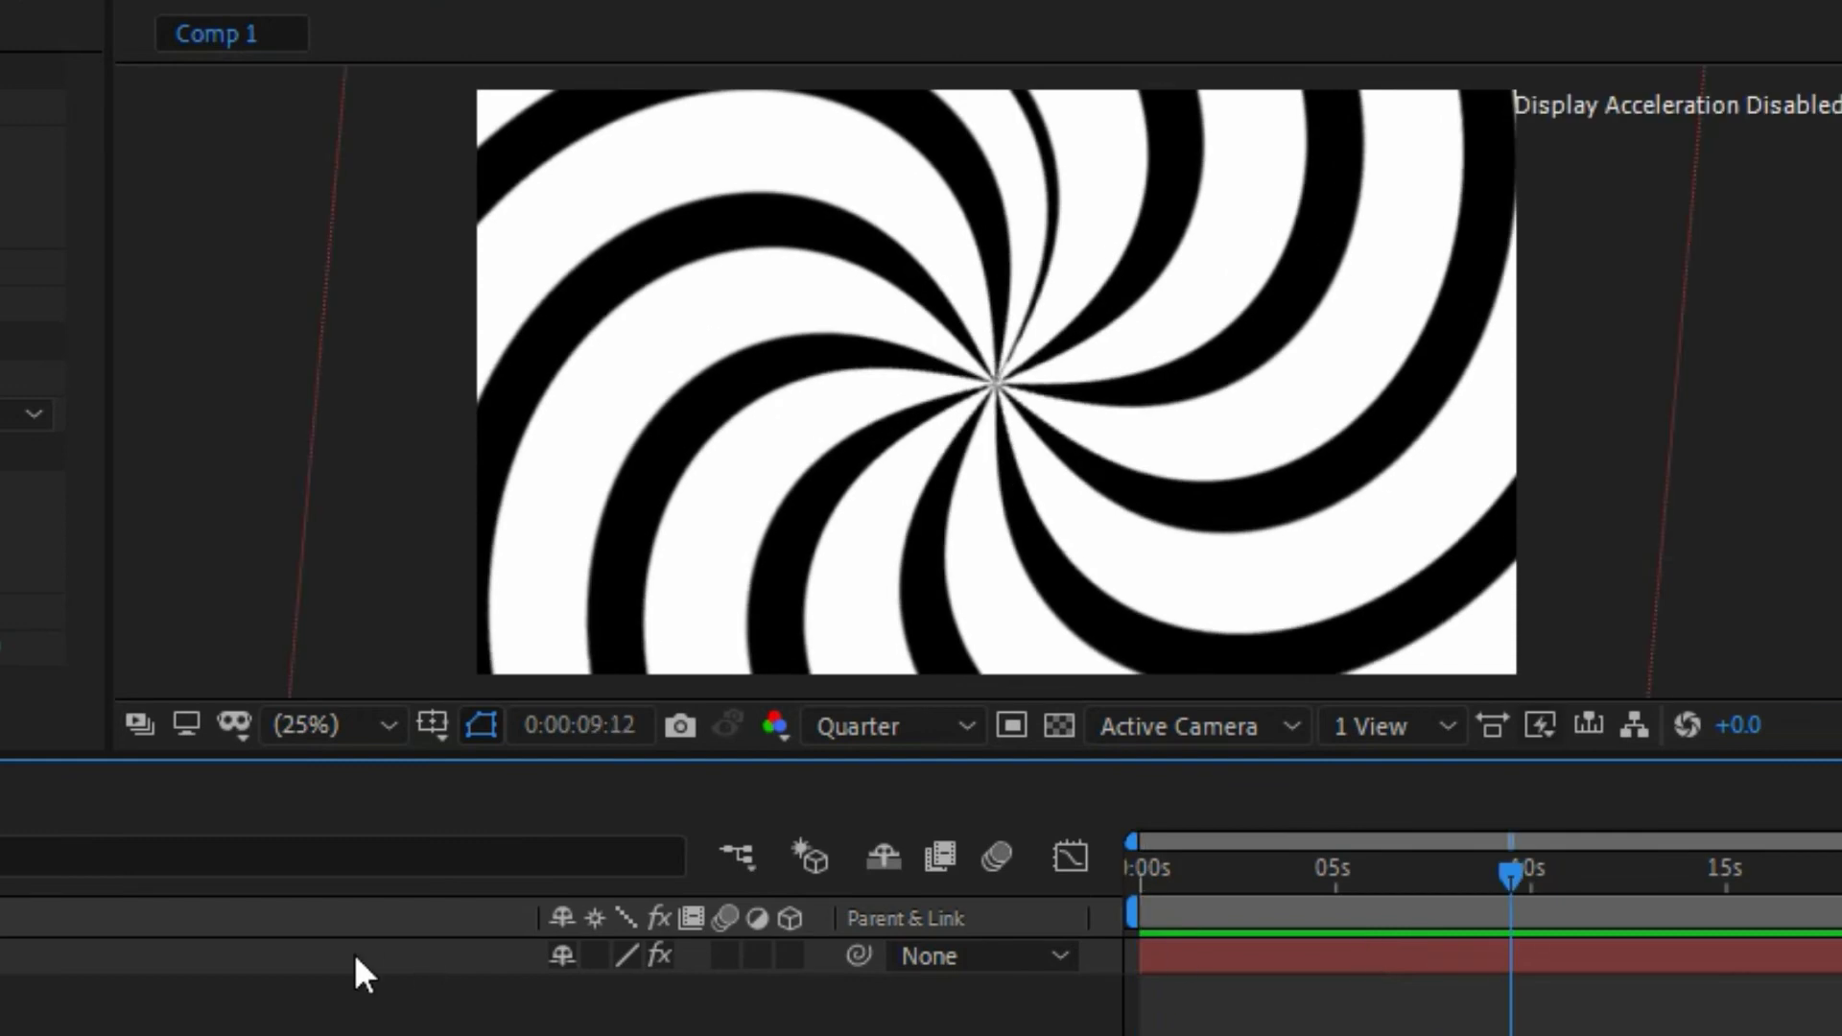
pyautogui.click(256, 955)
# - Open Black Solid 1 in its own Layer panel
pyautogui.rightClick(255, 951)
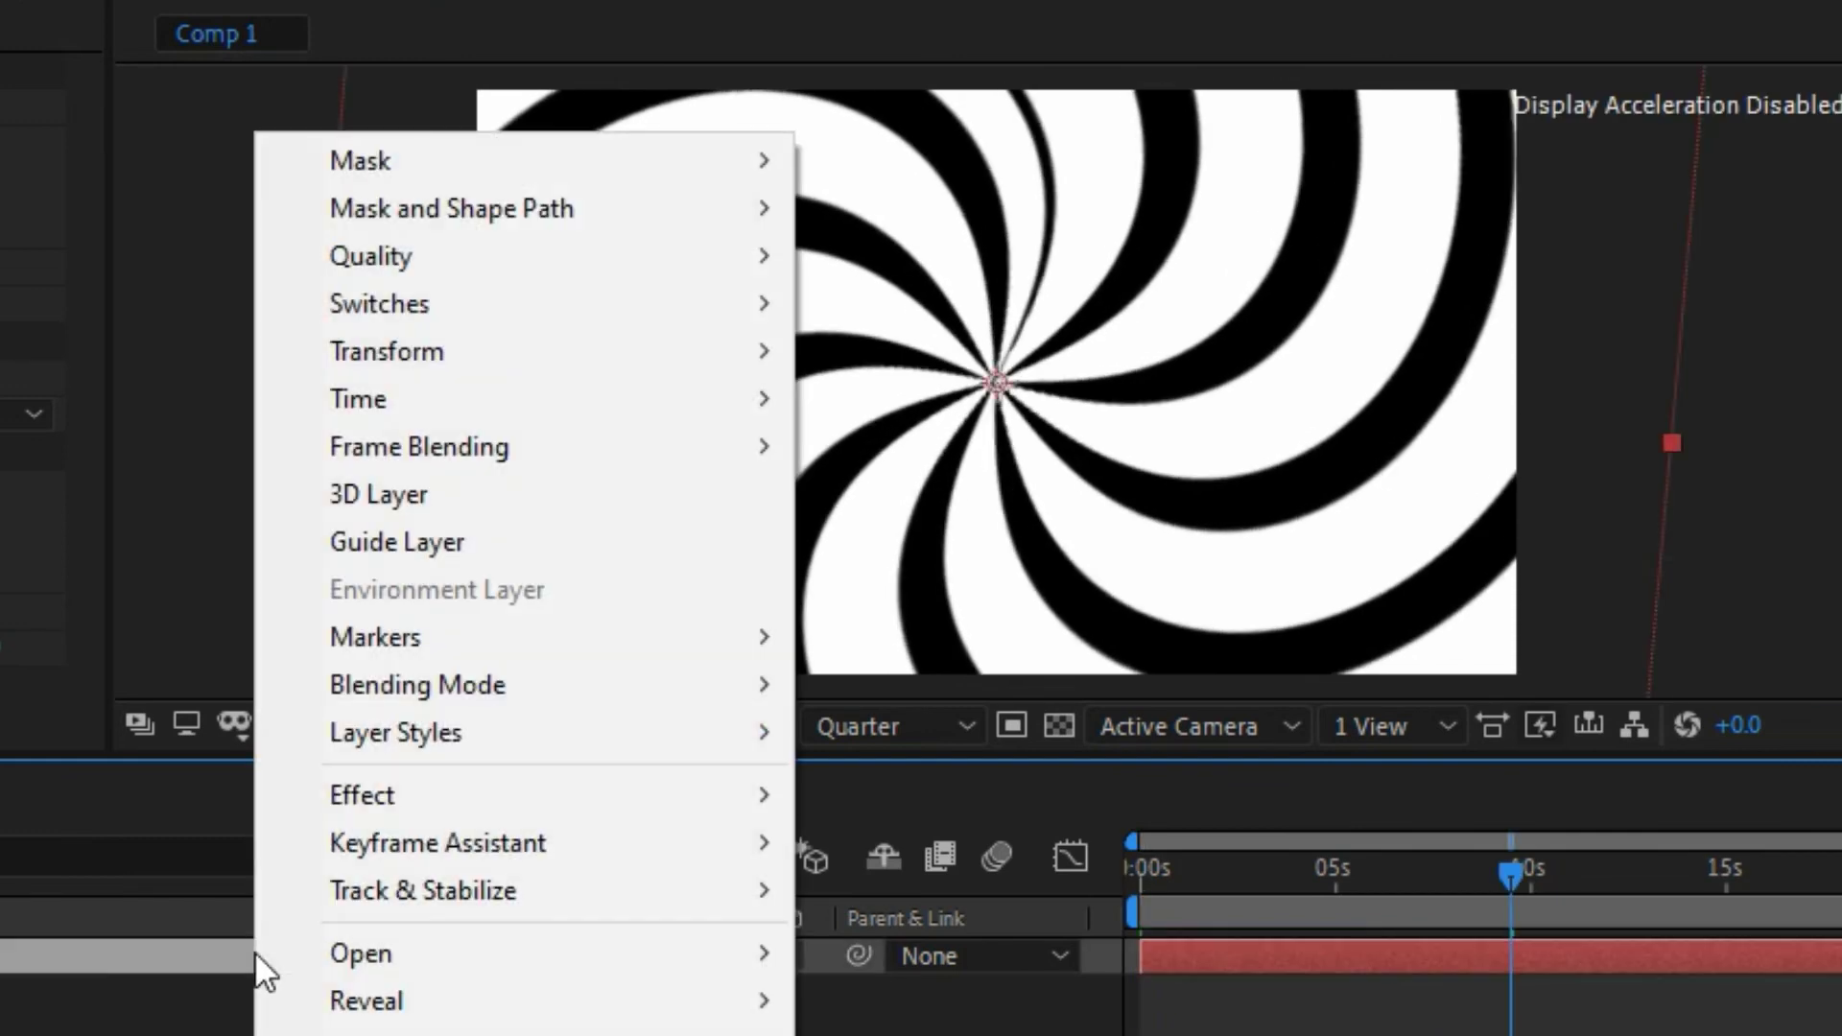
pyautogui.click(203, 960)
pyautogui.doubleClick(203, 960)
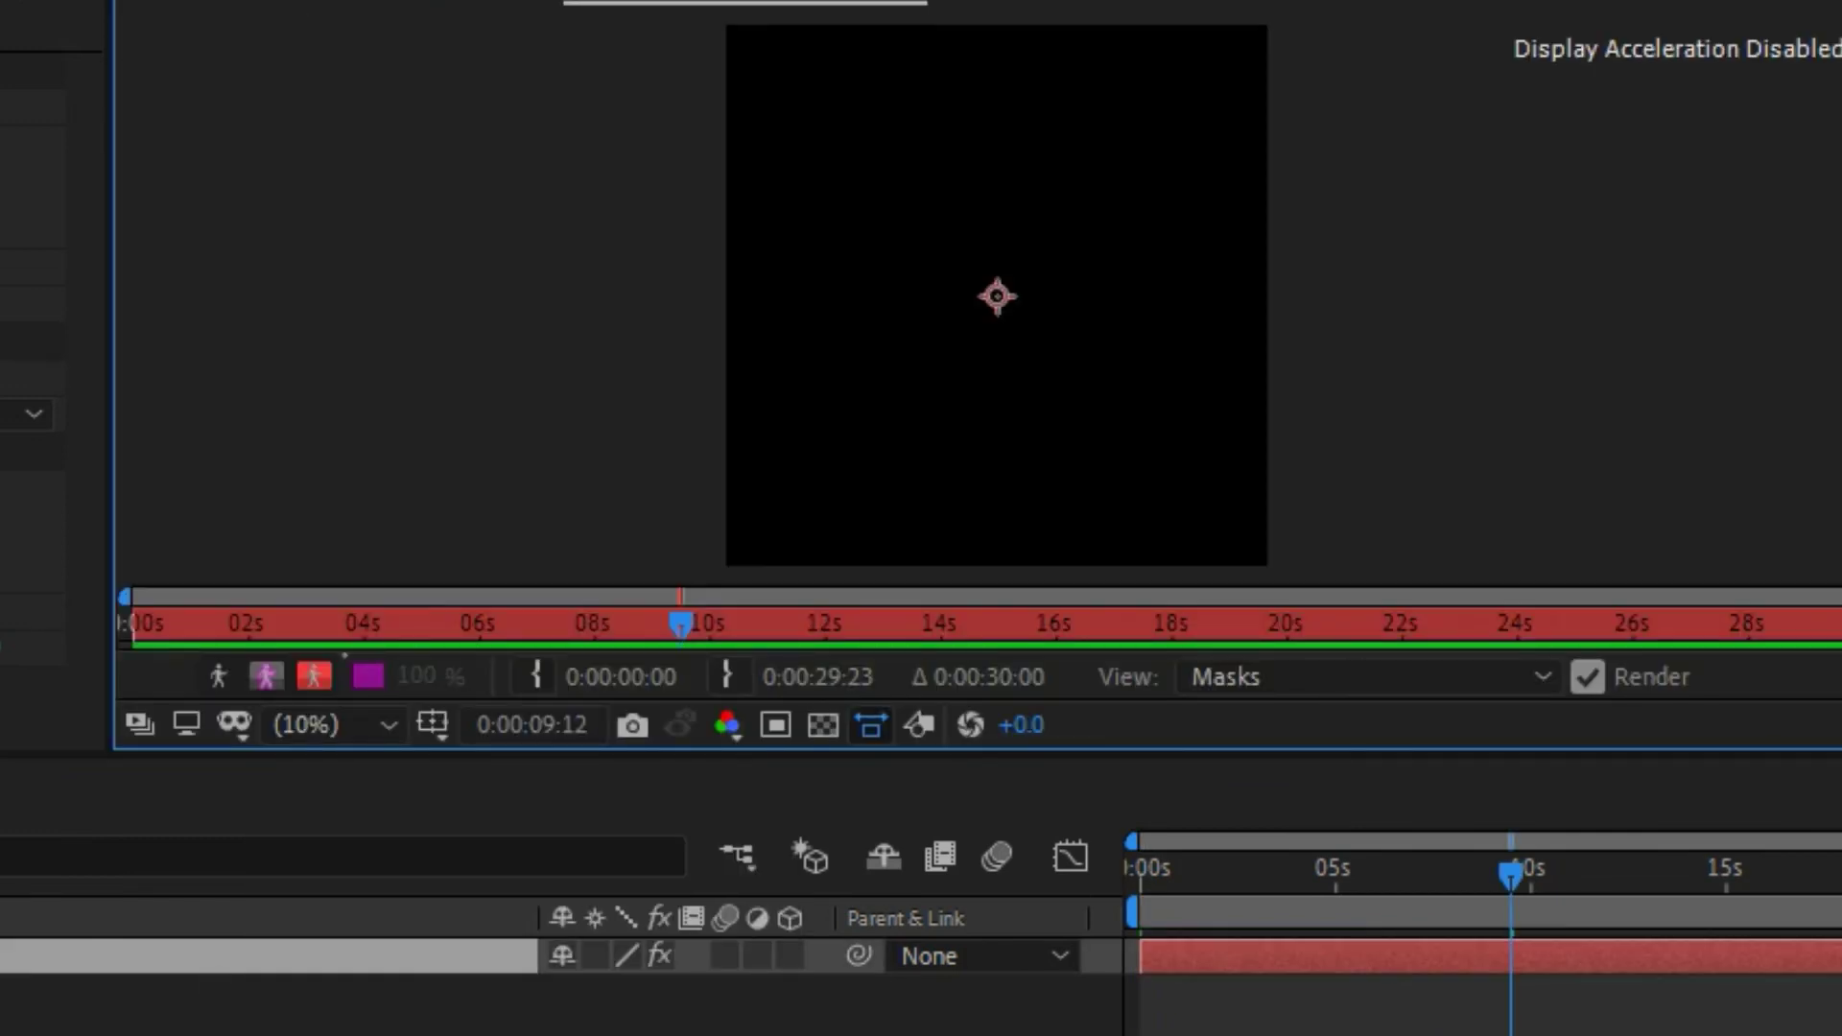